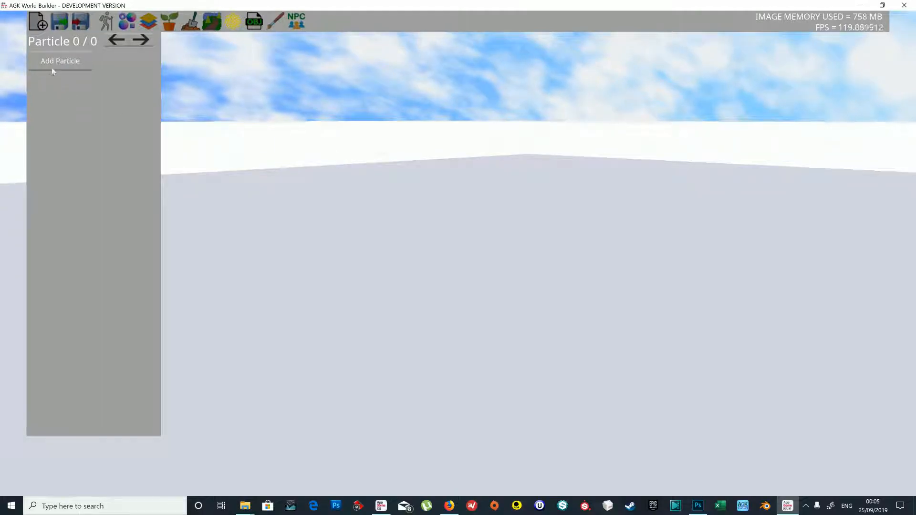
Add a particle emitter on the empty terrain and bring it into close view.
left_click(465, 285)
key("w")
right_click_drag(533, 252, 519, 315)
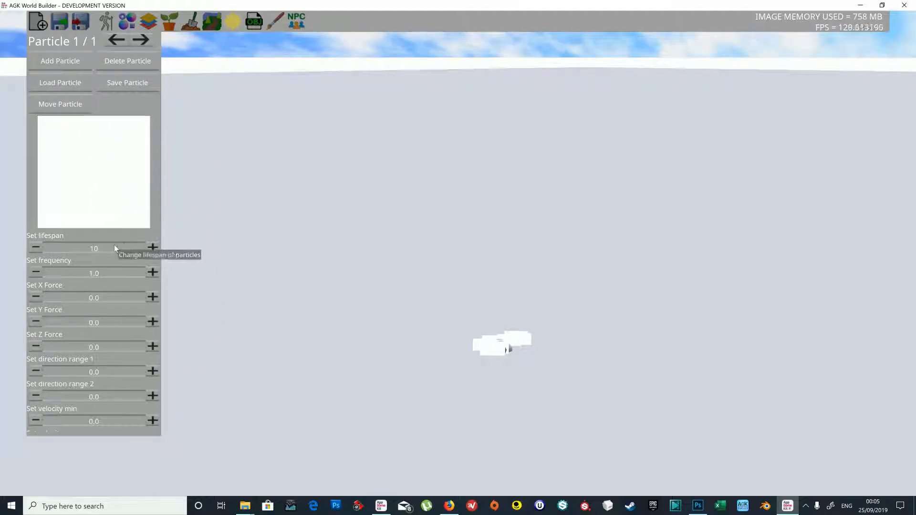
Examine the particle's available settings, from lifespan and forces through start zone, color ranges and scale changes.
scroll(107, 276, "down", 1)
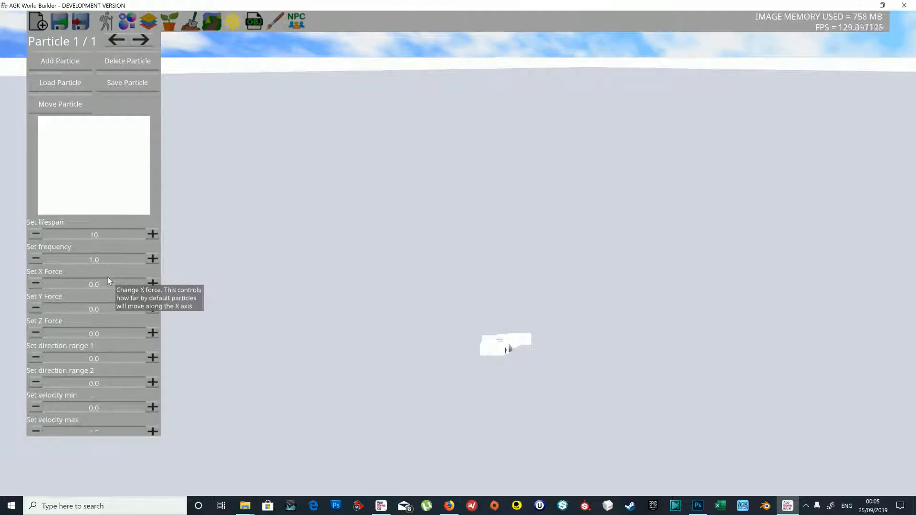
scroll(106, 282, "down", 1)
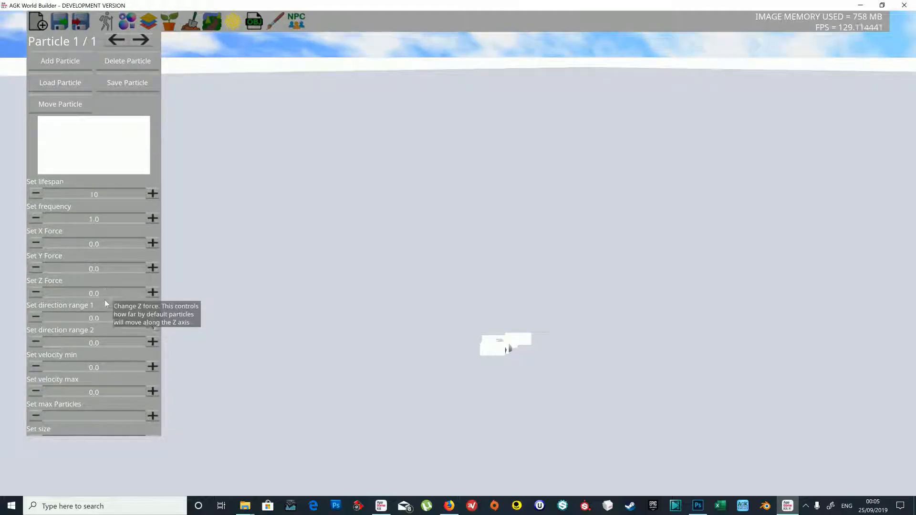
scroll(107, 314, "down", 1)
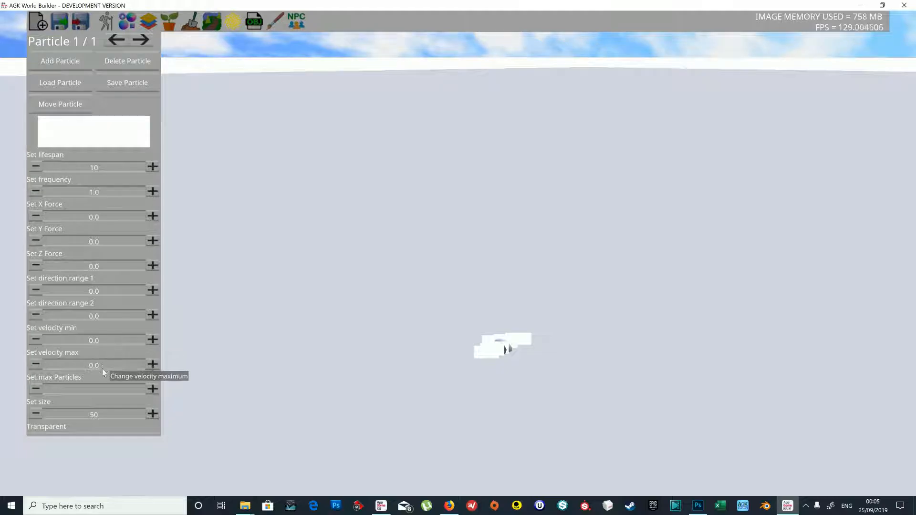
scroll(99, 396, "down", 1)
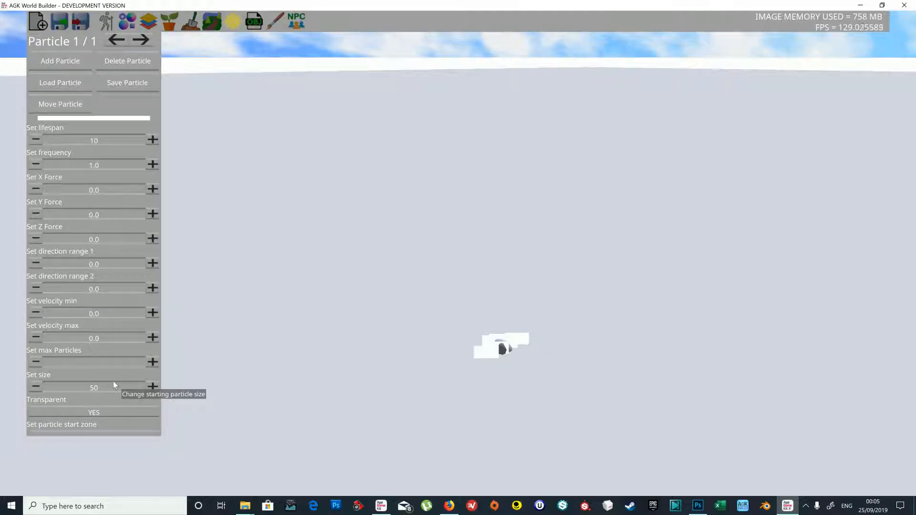
scroll(112, 397, "down", 1)
scroll(109, 394, "down", 10)
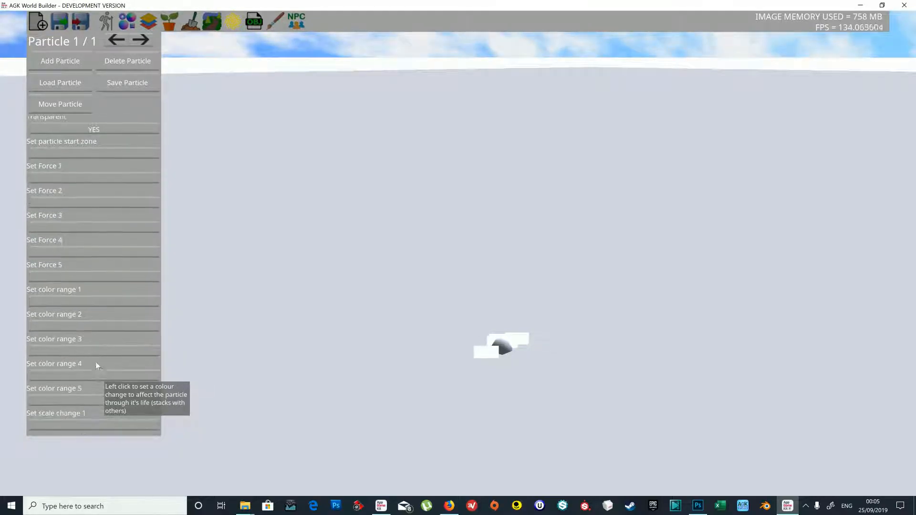
scroll(86, 354, "down", 3)
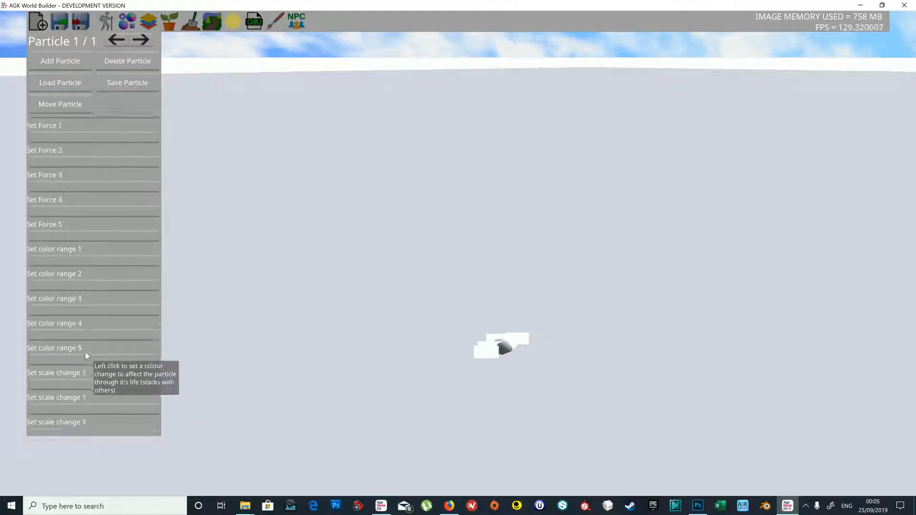
scroll(93, 327, "up", 4)
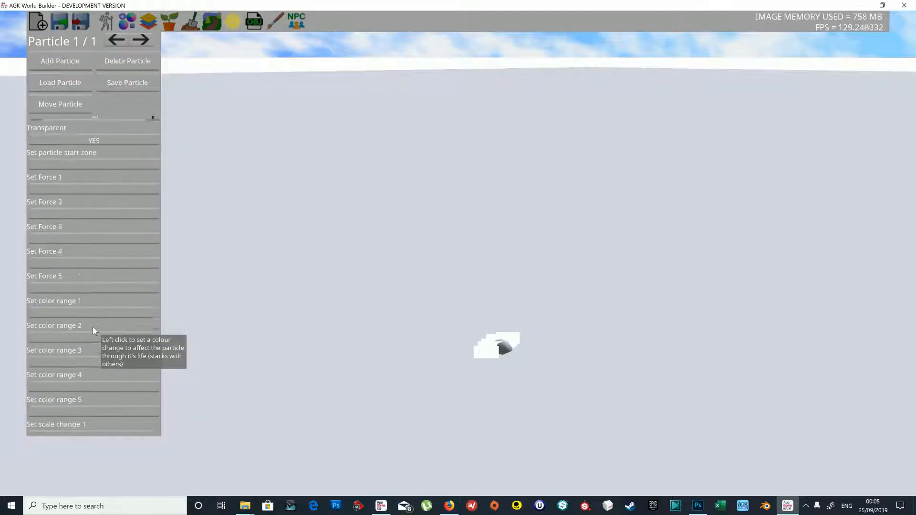
Set the particle's lifespan to 25 and its Y force to 2050.
scroll(93, 327, "up", 10)
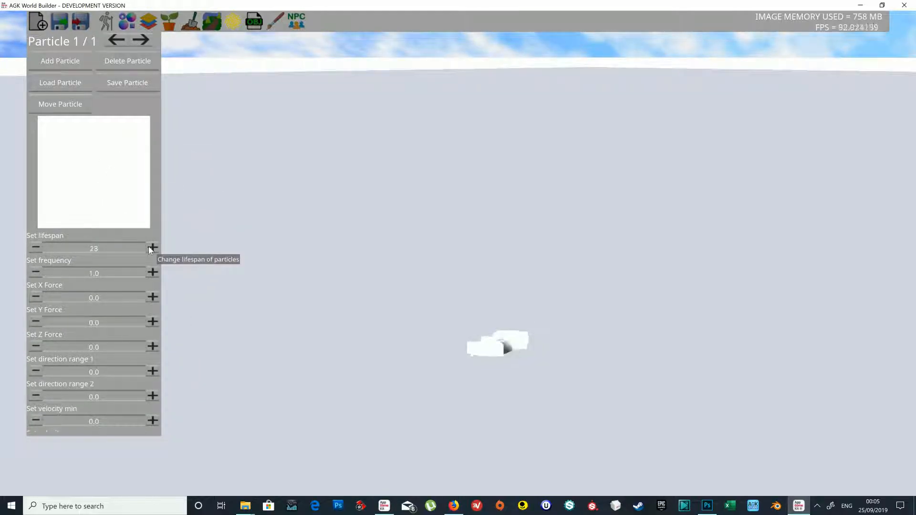
left_click(153, 322)
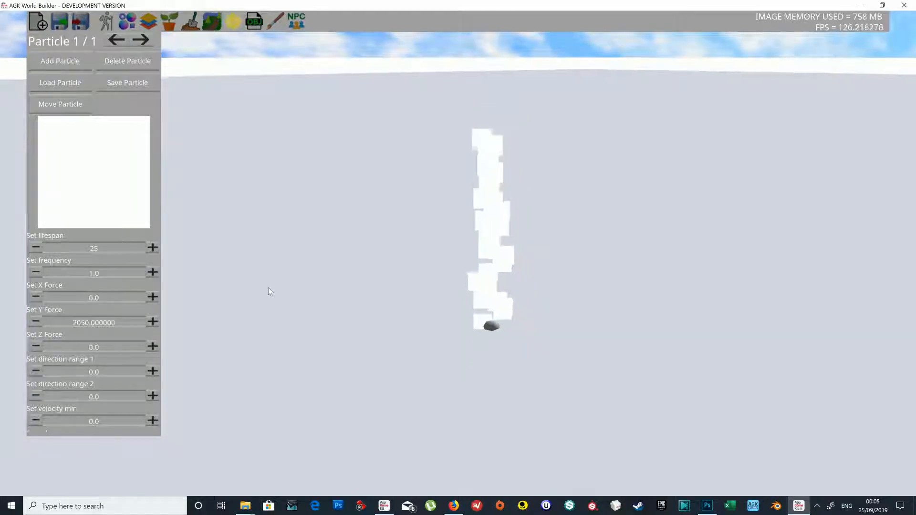
key("w")
key("a")
right_click_drag(253, 285, 325, 257)
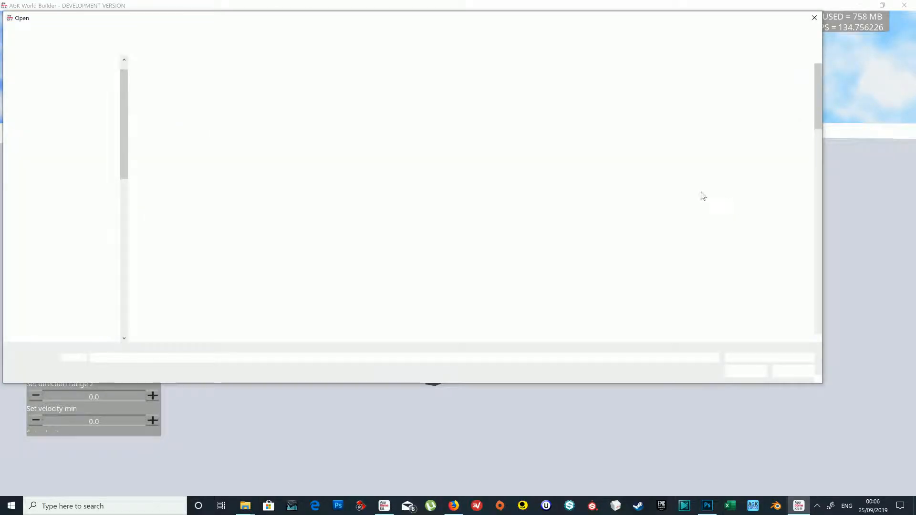
Apply the blue sparkle.png from the textures folder as the particle's texture.
left_click_drag(824, 128, 823, 160)
left_click_drag(819, 125, 822, 330)
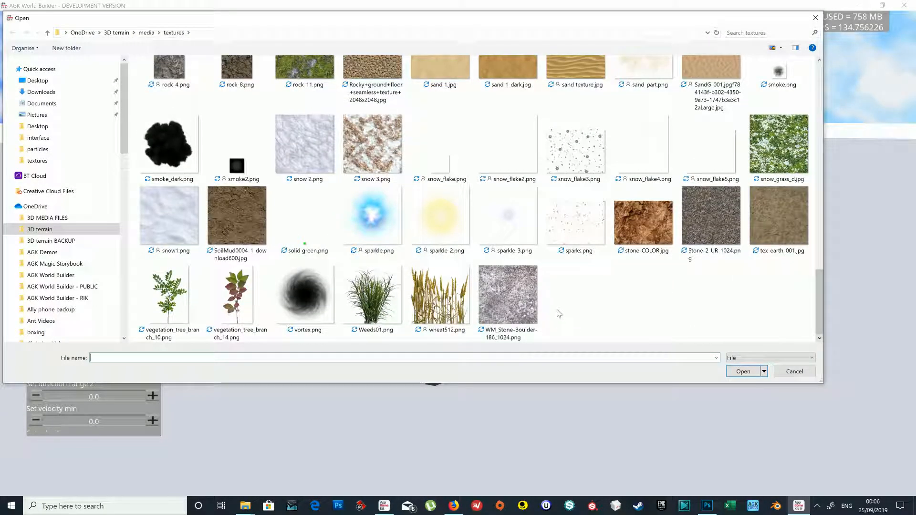
double_click(396, 226)
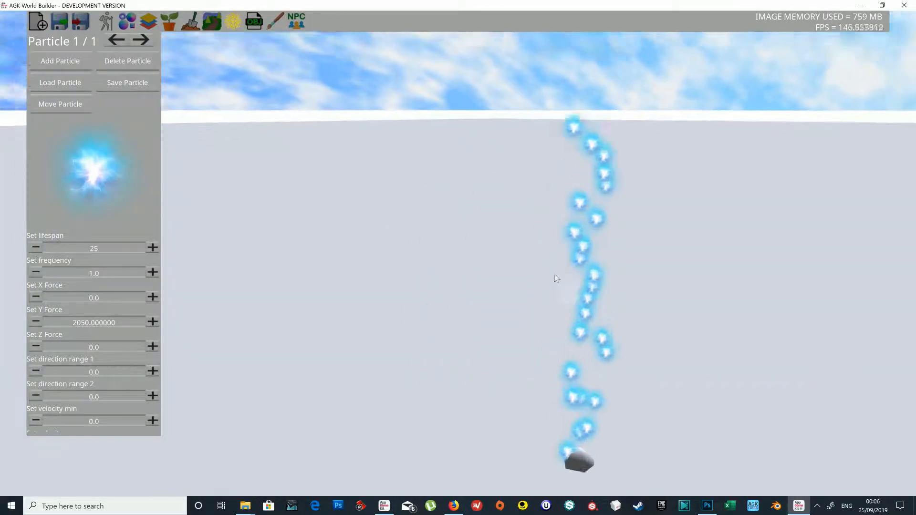
right_click_drag(569, 276, 173, 265)
key("s")
right_click_drag(503, 274, 519, 265)
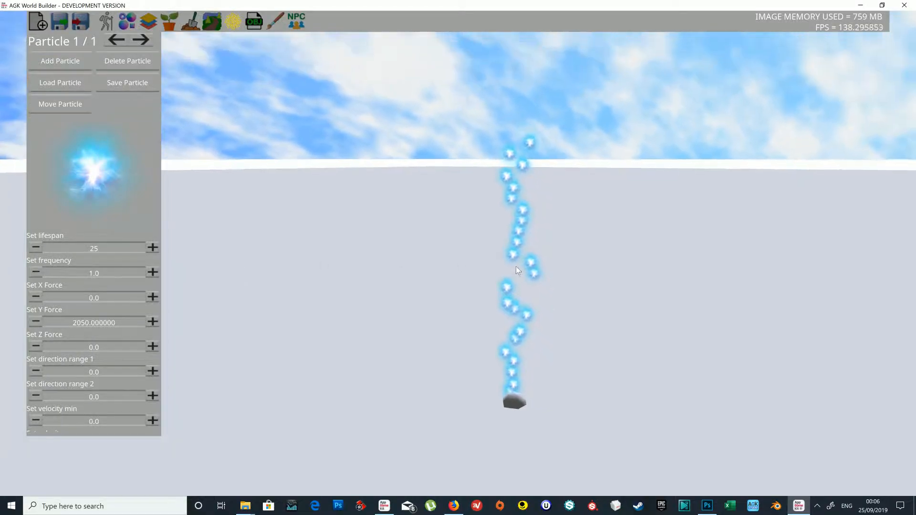
Set the particle start zone's X width and Z depth to 50000 each.
scroll(122, 363, "down", 5)
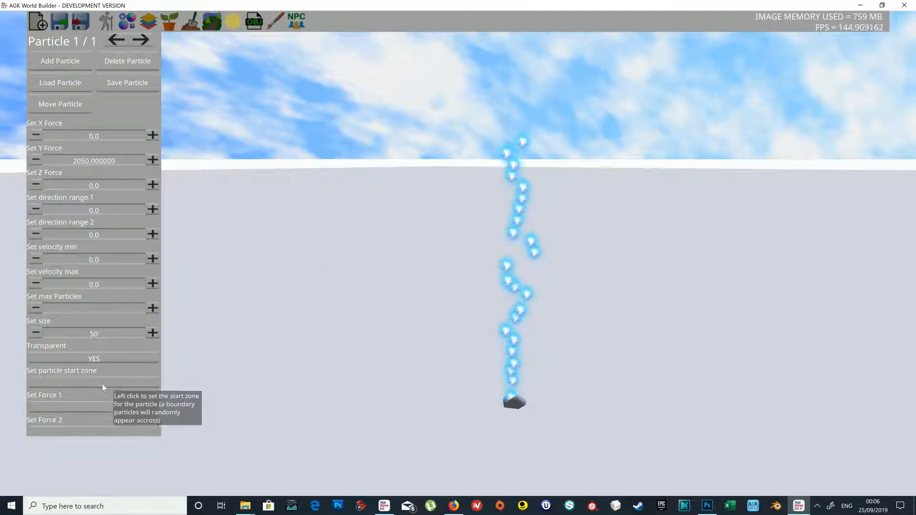
left_click(87, 382)
middle_click_drag(590, 245, 529, 275)
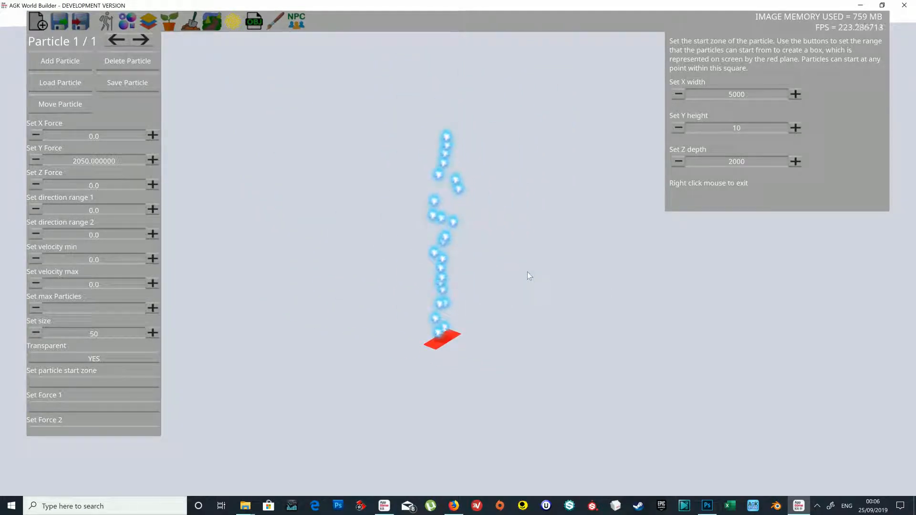
left_click(795, 161)
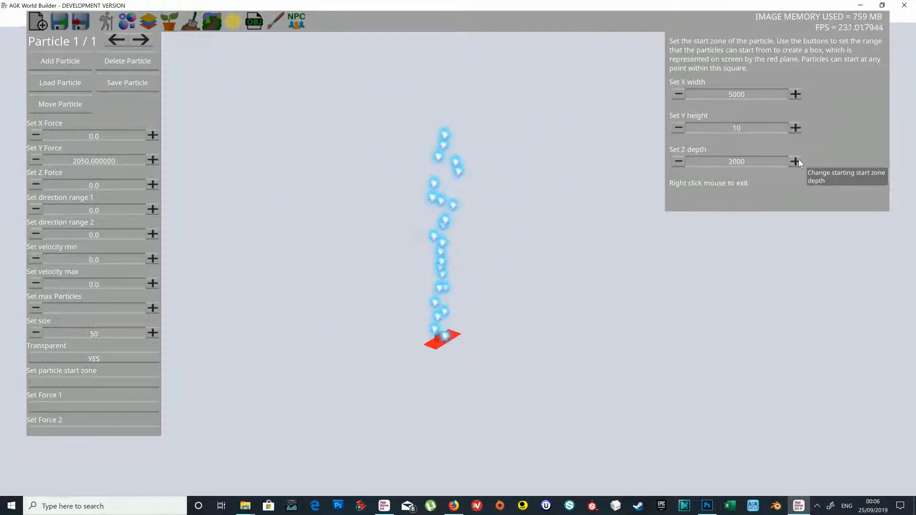
left_click(795, 161)
left_click(795, 94)
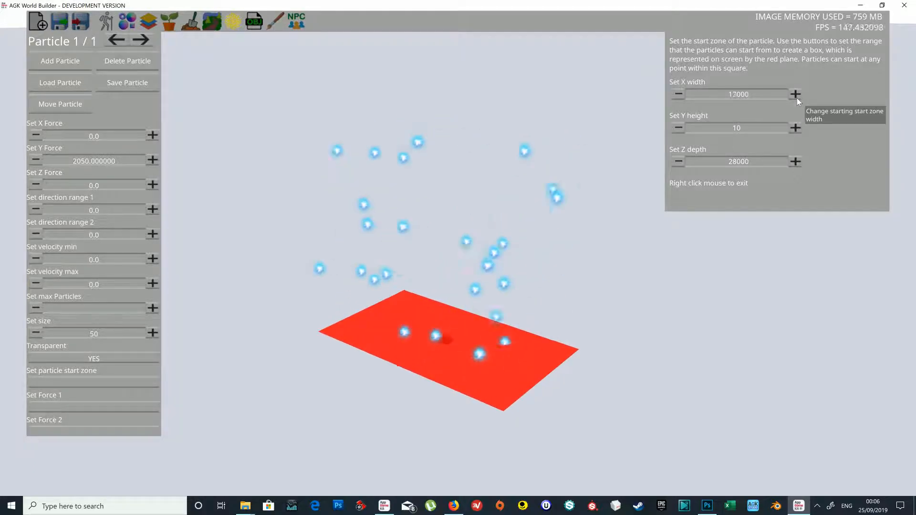
left_click(795, 94)
left_click(795, 161)
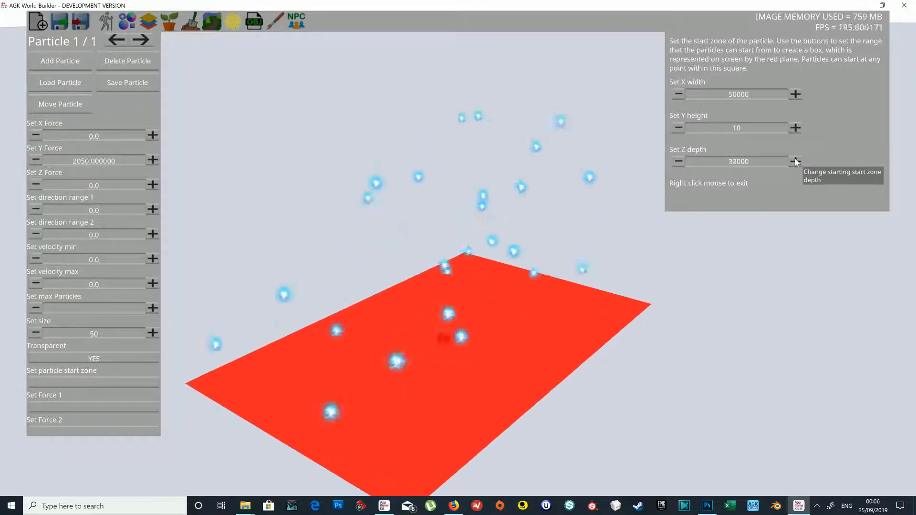
Try a Y height of 34010 for the start zone and inspect the particles inside it.
middle_click_drag(588, 290, 499, 258)
left_click(795, 128)
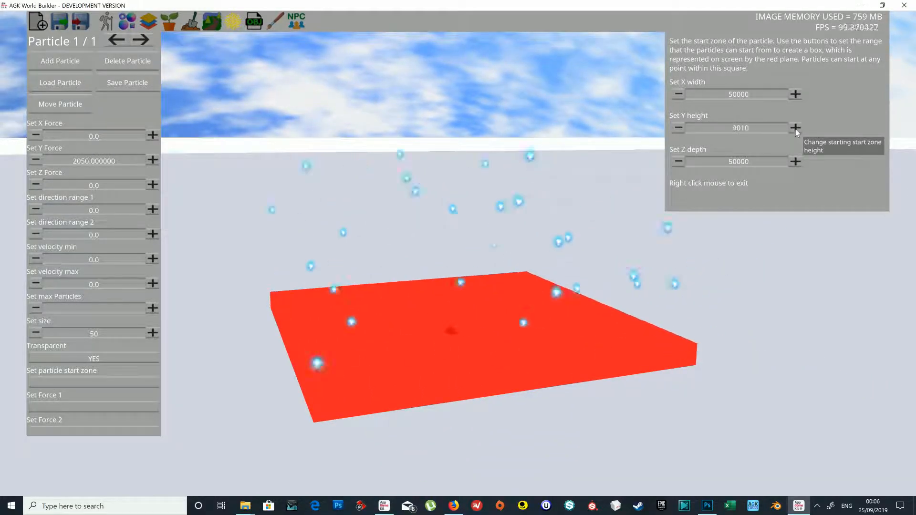
middle_click_drag(477, 291, 532, 266)
key("w")
key("s")
left_click_drag(531, 265, 555, 296)
key("w")
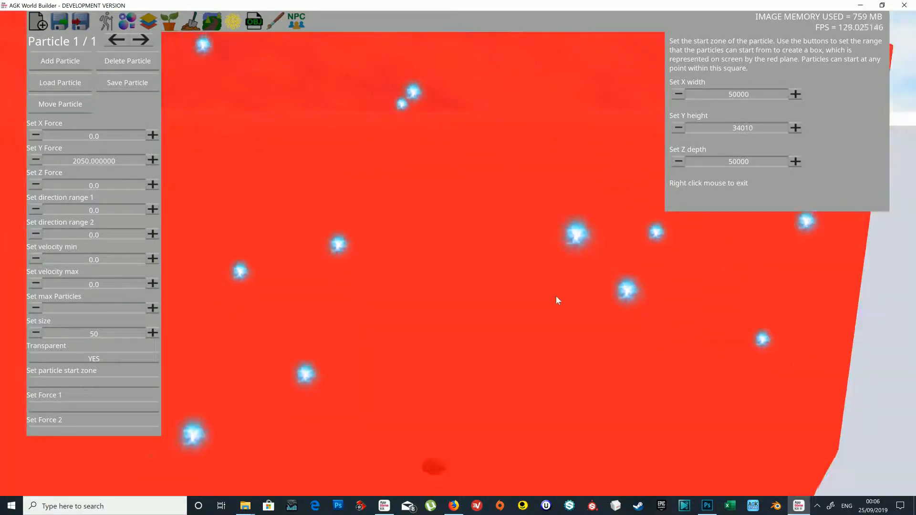
key("s")
Set the start zone's Y height to about 6010 and close the start zone settings.
left_click(678, 127)
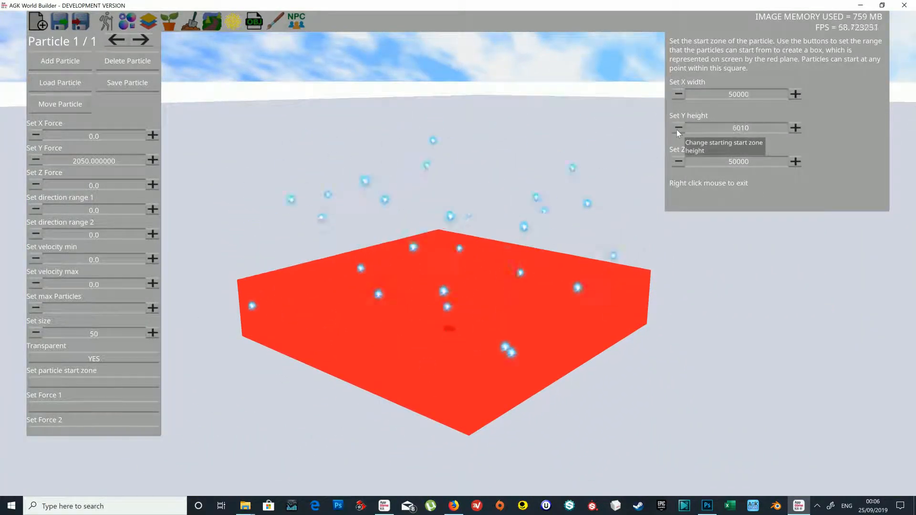
right_click(566, 264)
key("w")
left_click_drag(597, 267, 573, 262)
key("s")
Set the particle frequency to 2.05 and check the denser emission in the scene.
scroll(102, 184, "up", 3)
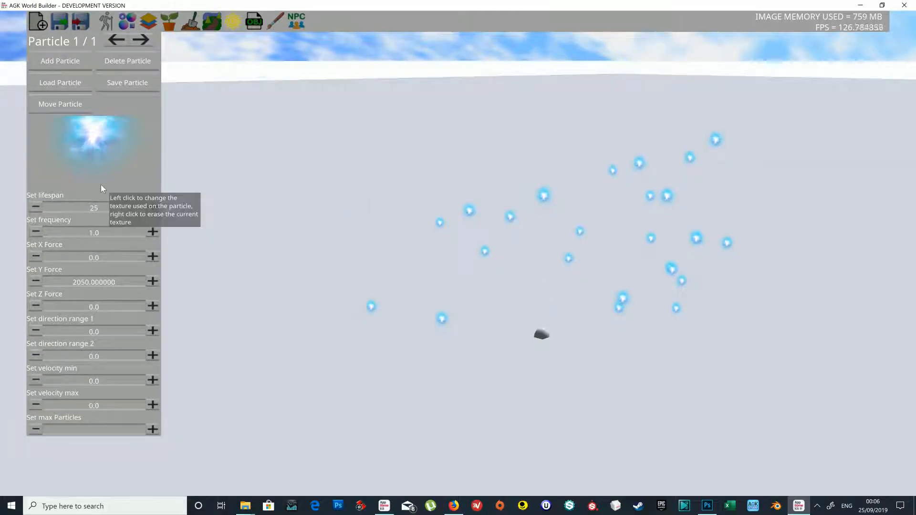
left_click(150, 233)
key("w")
mouse_move(470, 253)
left_mouse_down()
mouse_move(496, 260)
mouse_move(425, 254)
mouse_move(474, 250)
left_mouse_up()
key("s")
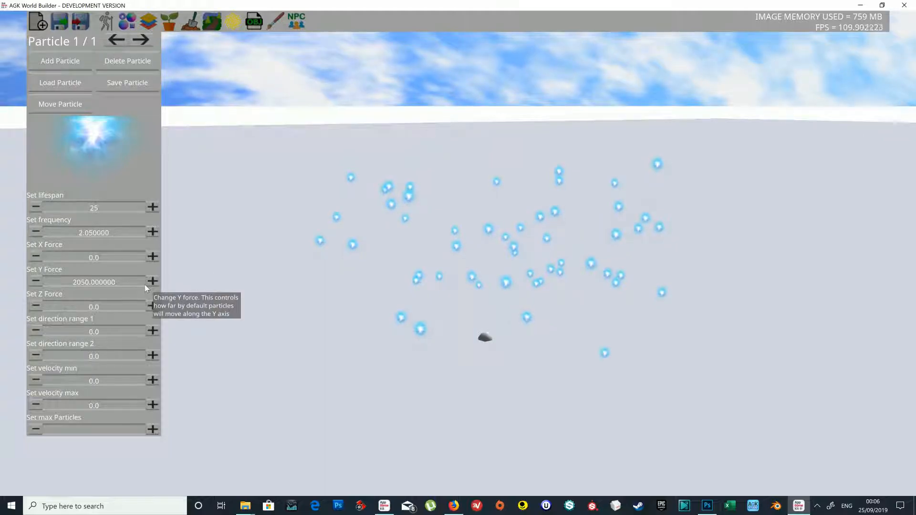
Set Force 1 to act on the particle from about 11.5 to 25 seconds.
scroll(101, 293, "down", 3)
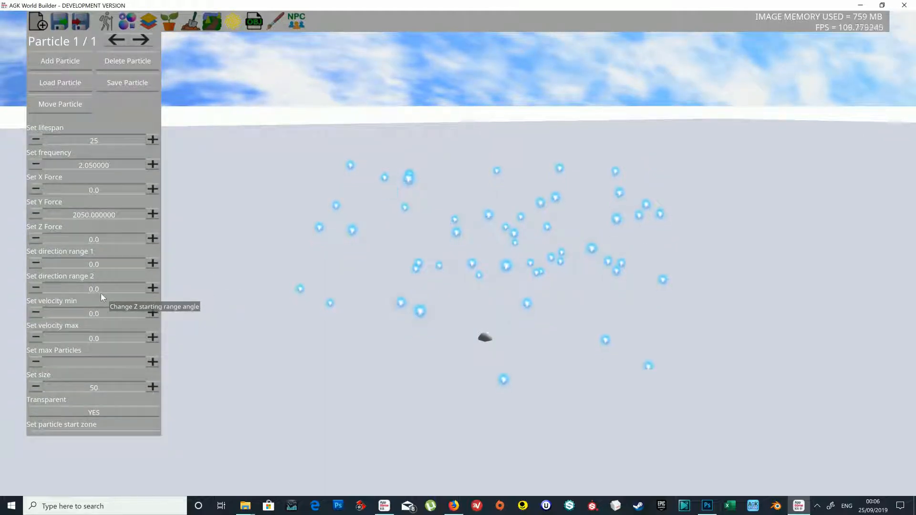
scroll(95, 282, "down", 3)
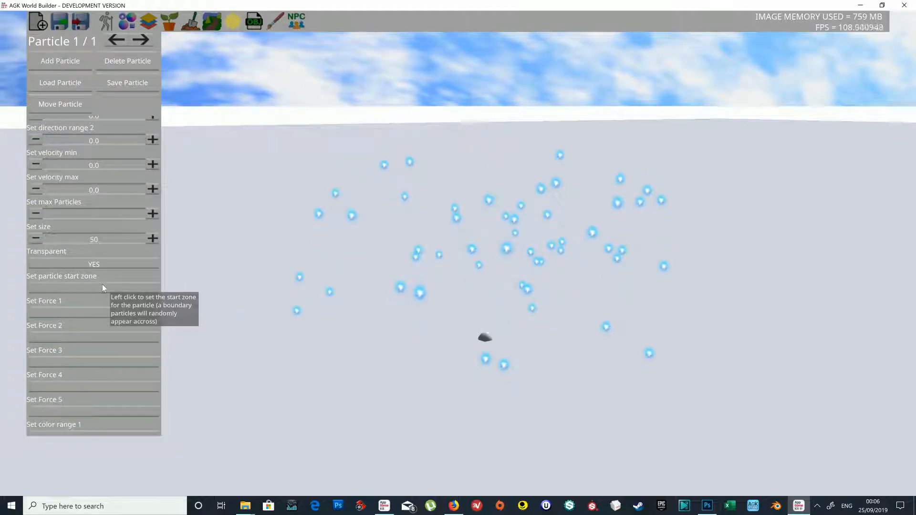
left_click(93, 313)
left_click(735, 85)
left_click_drag(677, 118, 828, 134)
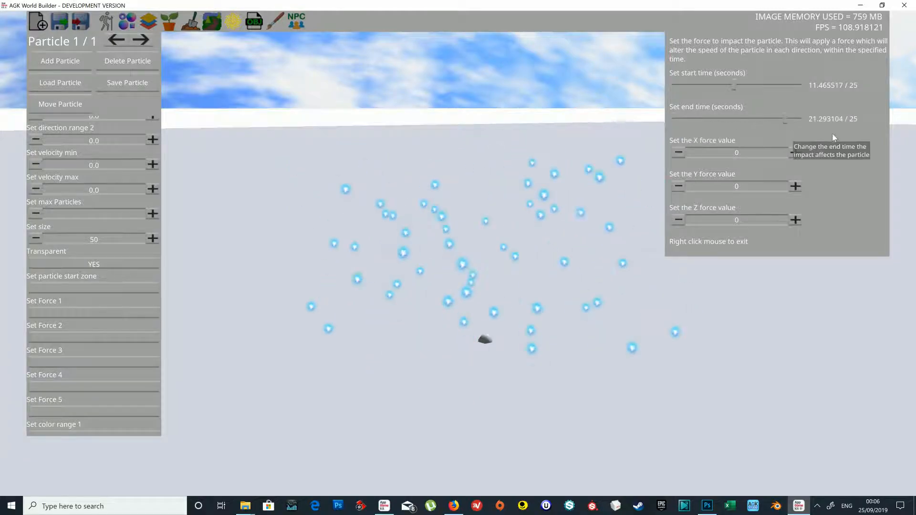
Give Force 1 a Y force value of -180 and close the force settings.
left_click(678, 186)
left_click(679, 186)
left_click(680, 186)
left_click(679, 186)
left_click(680, 186)
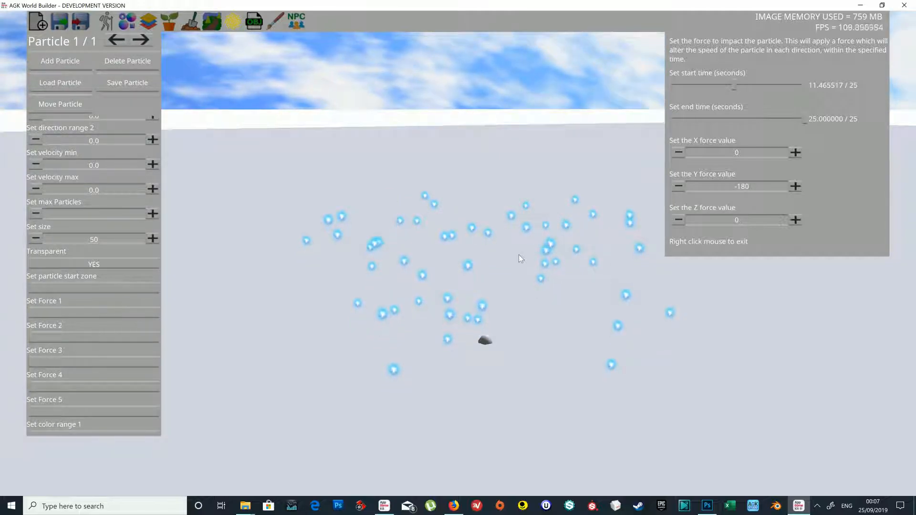
right_click(486, 256)
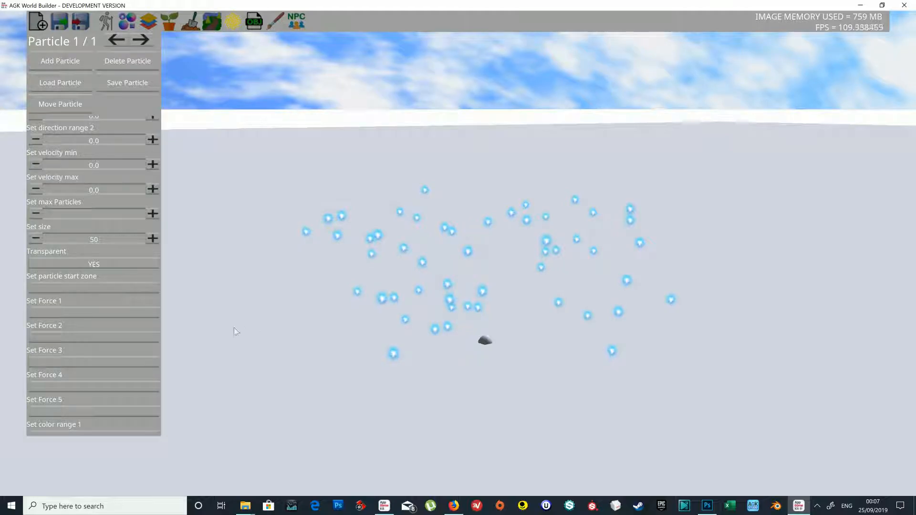
Set color range 1 to start at 0 seconds with green 128 and blue 144.
scroll(96, 307, "down", 5)
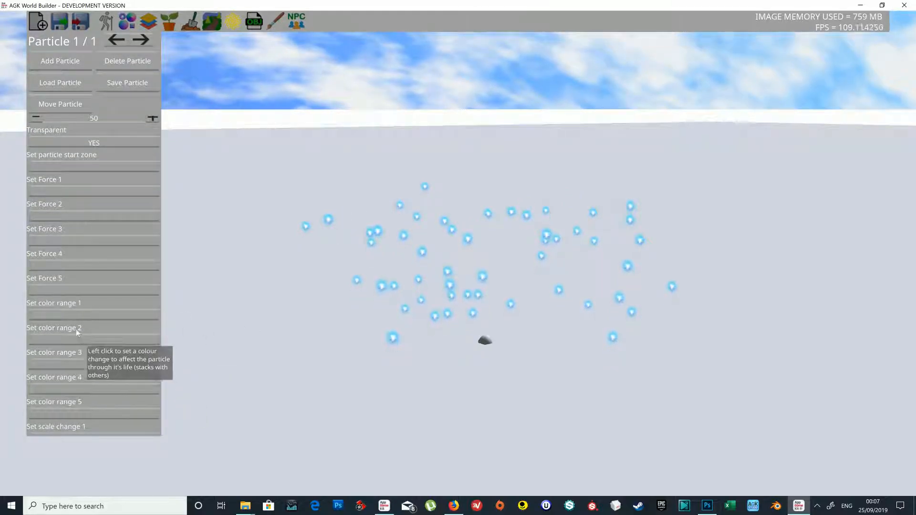
left_click(78, 312)
left_click_drag(675, 76, 671, 75)
left_click_drag(700, 144, 740, 144)
left_click_drag(713, 178, 747, 175)
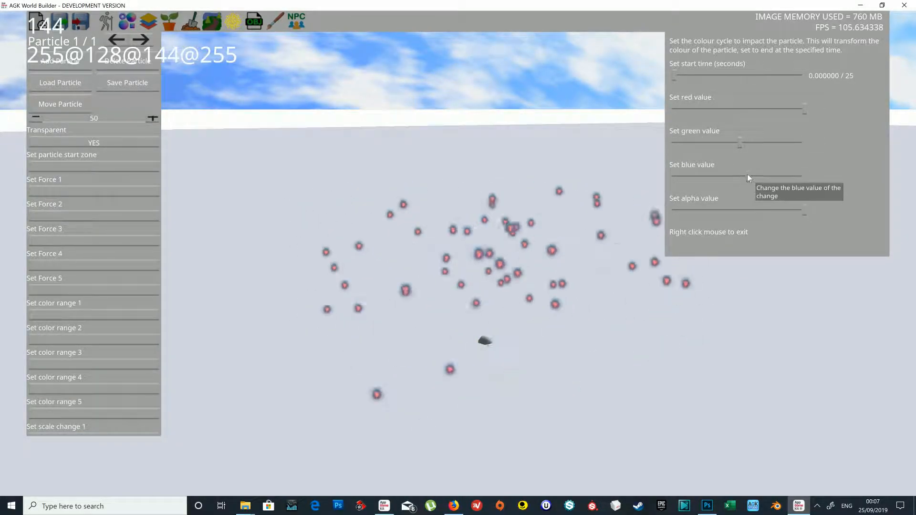
Set color range 1's red value slightly below maximum and its blue value to maximum, and close its settings.
left_click_drag(707, 110, 796, 115)
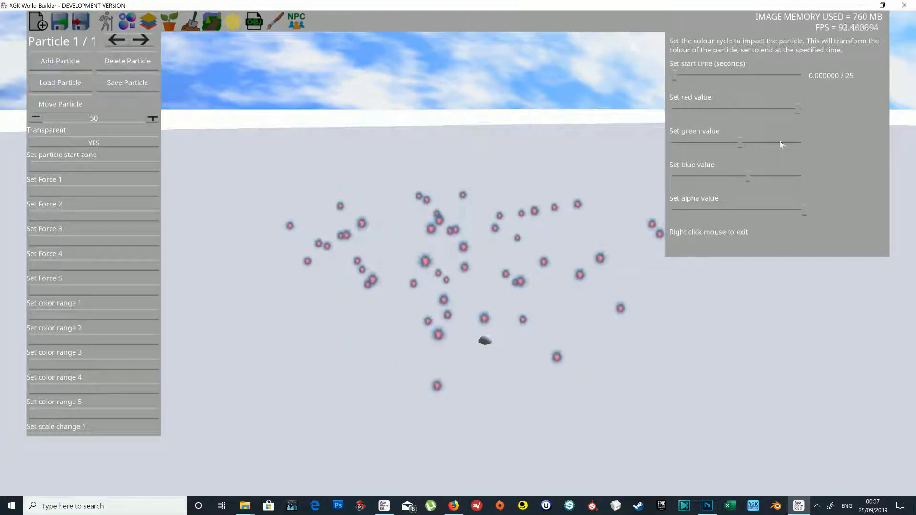
left_click_drag(762, 175, 836, 176)
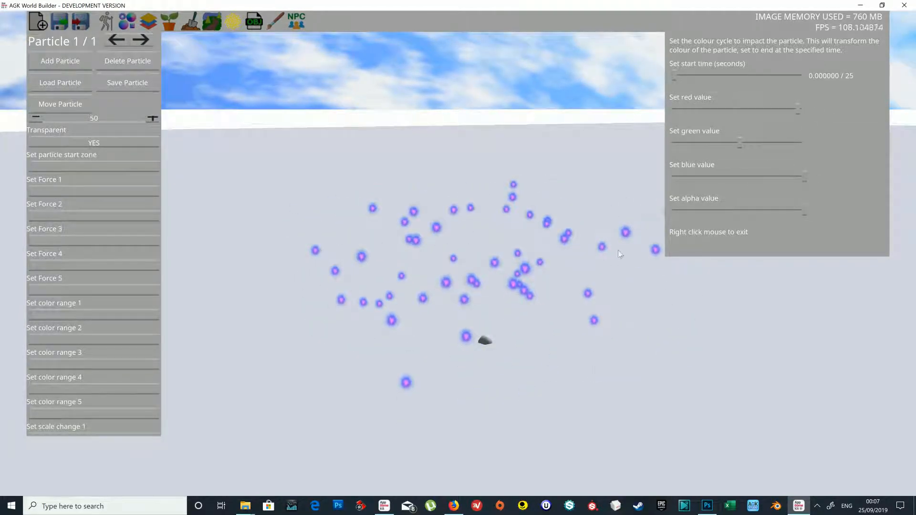
key("w")
mouse_move(565, 289)
middle_mouse_down()
mouse_move(590, 285)
mouse_move(575, 285)
middle_mouse_up()
key("s")
right_click(575, 289)
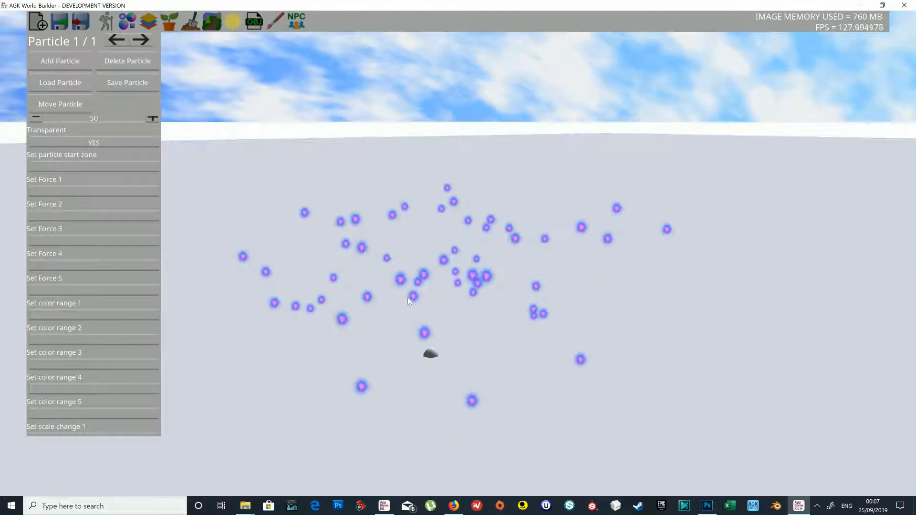
Set color range 2 to take effect at about 16.5 seconds and close its settings.
left_click(80, 342)
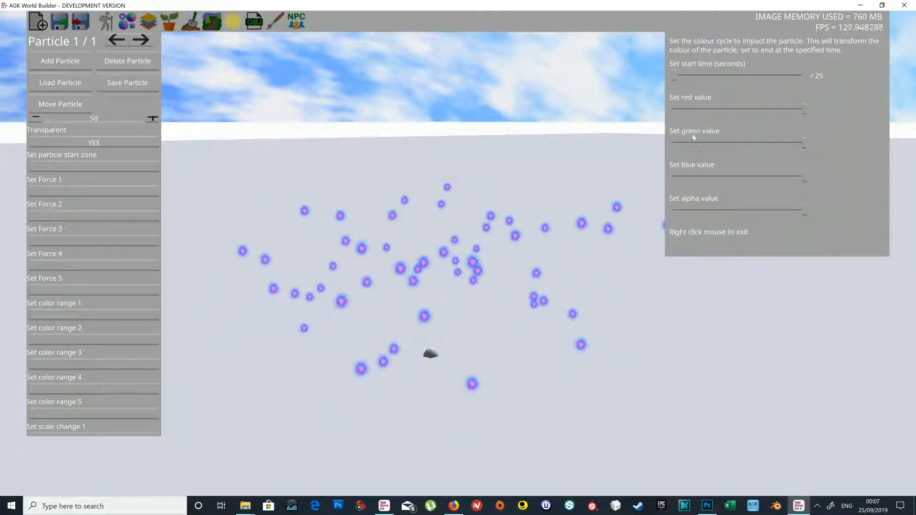
left_click(766, 76)
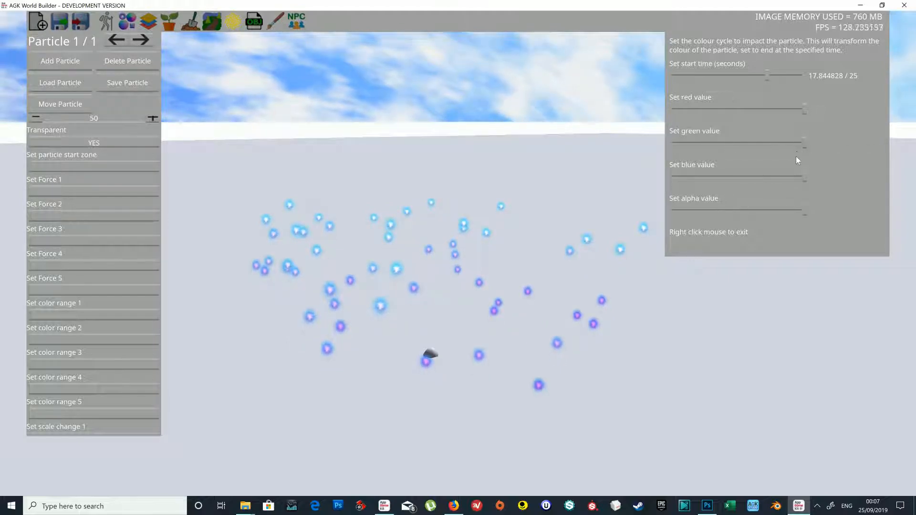
left_click(759, 75)
left_click(759, 75)
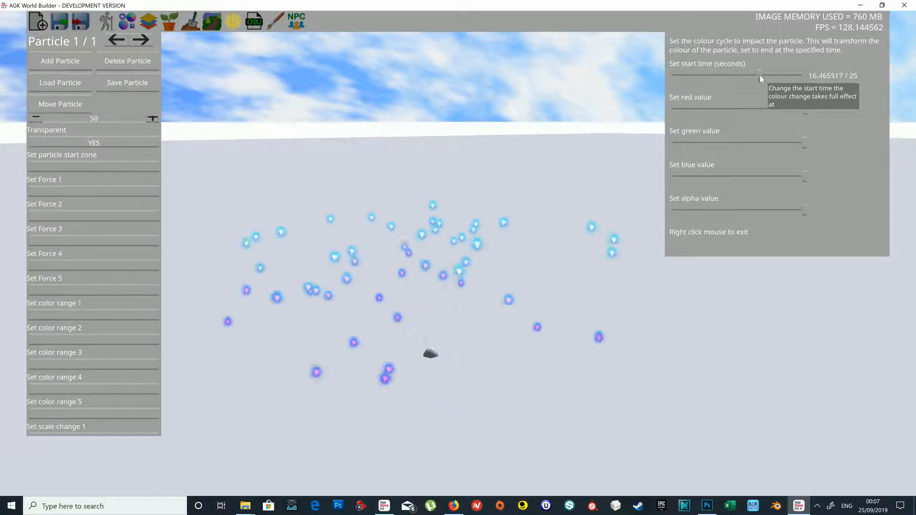
middle_click_drag(607, 236, 566, 245)
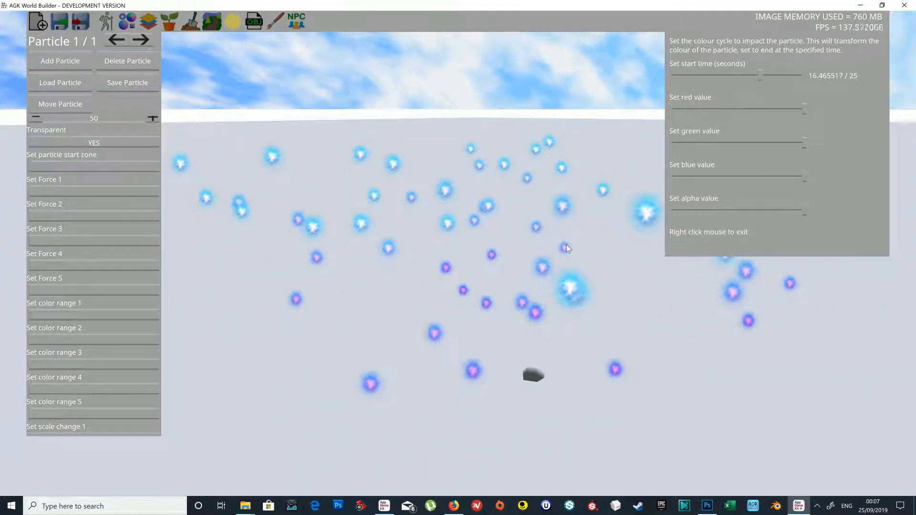
right_click(566, 245)
Set color range 3 to take effect at 25 seconds with its alpha at minimum, and close its settings.
left_click(82, 366)
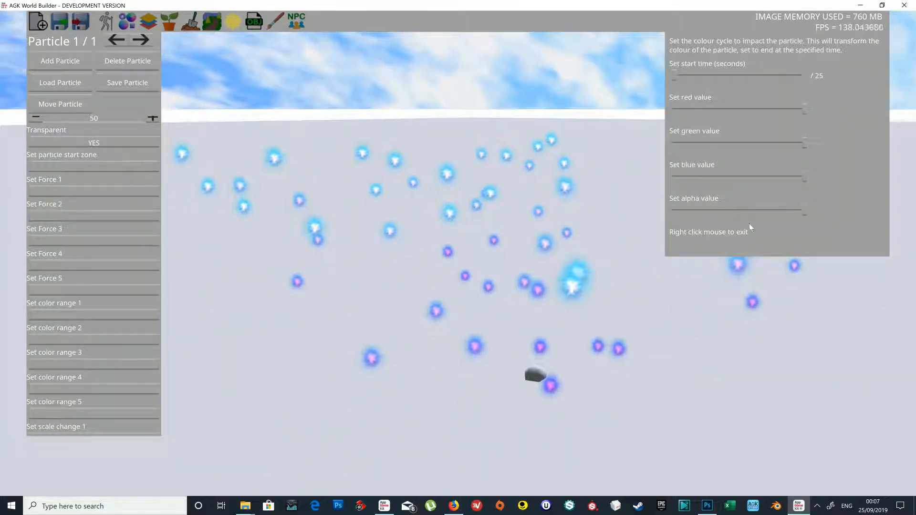
left_click(804, 76)
left_click(668, 211)
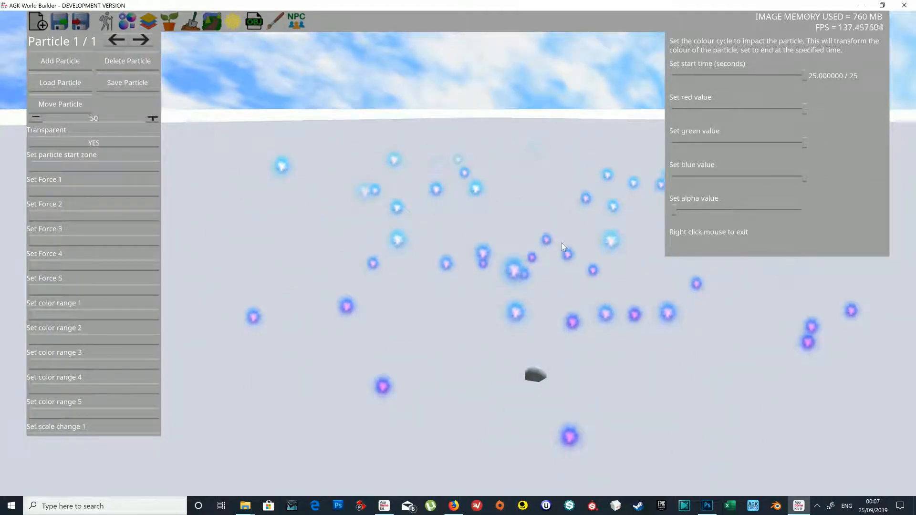
right_click(548, 243)
right_click_drag(627, 233, 549, 233)
key("s")
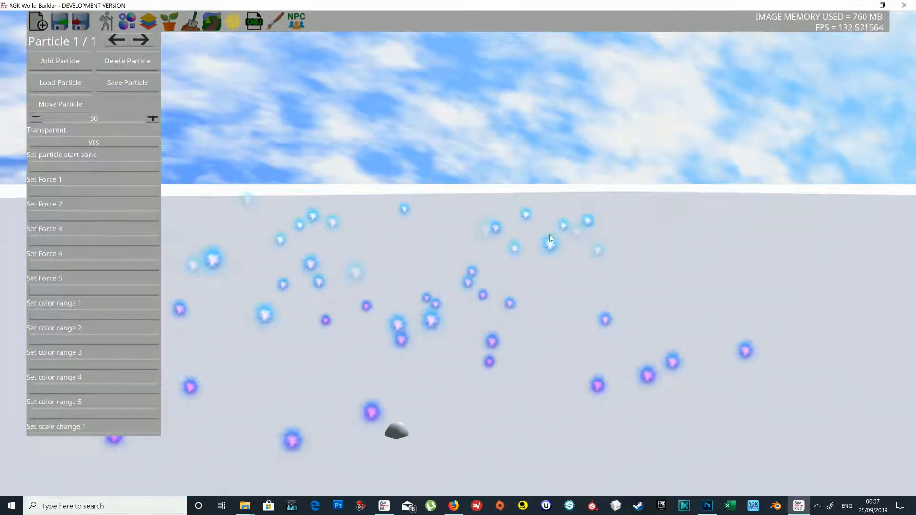
Set Force 1's Y force value to -190 and close the force settings.
left_click(93, 199)
left_click(678, 185)
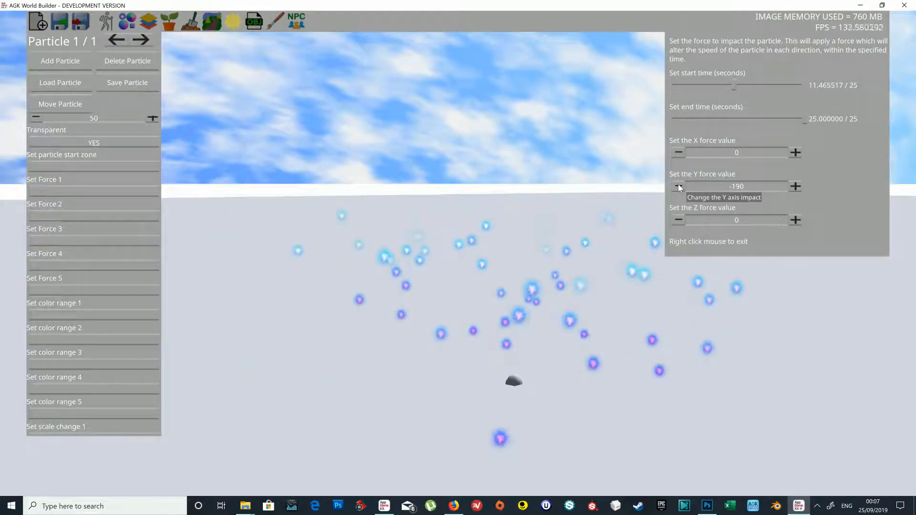
right_click(538, 231)
right_click_drag(537, 231, 621, 267)
key("w")
key("w")
key("s")
key("a")
key("w")
Set scale change 1 to take effect at about 20.9 seconds and close its settings.
scroll(123, 338, "down", 3)
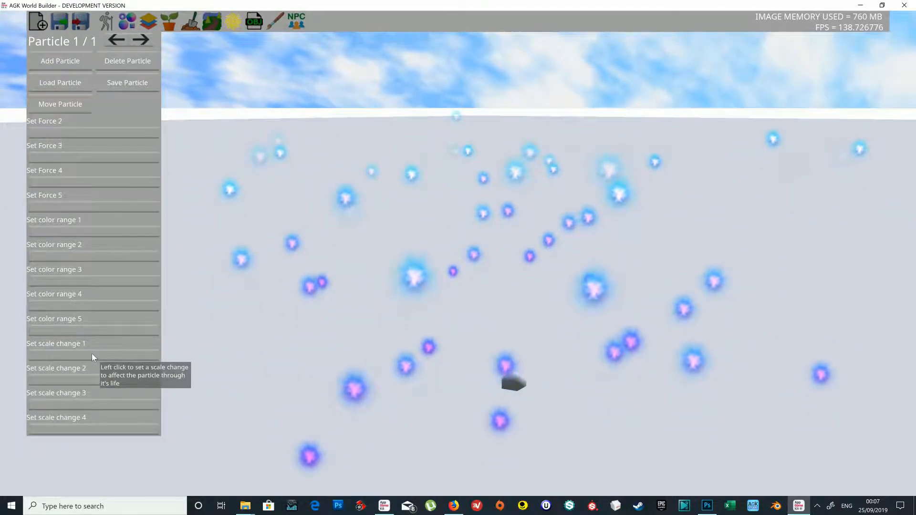
left_click(91, 353)
left_click_drag(769, 73, 782, 76)
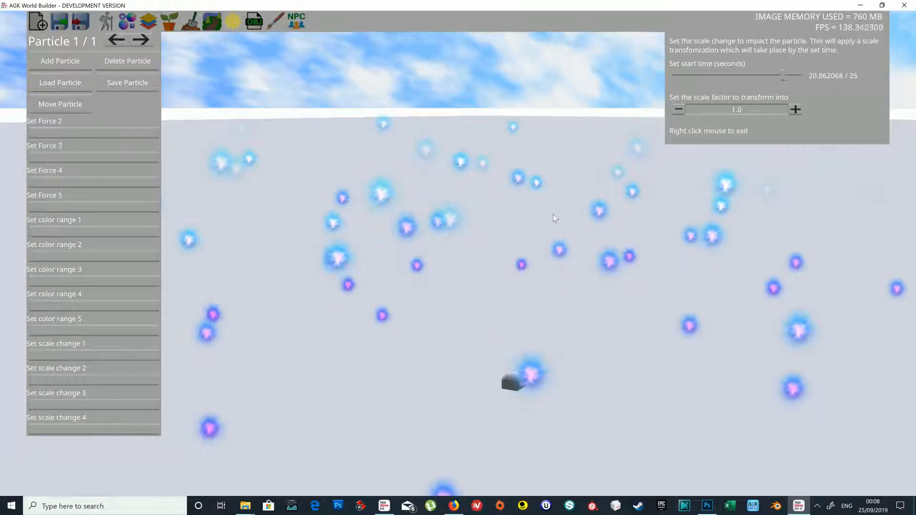
right_click(500, 193)
Set scale change 2 to take effect at 25 seconds with a scale factor of 3.8, and close its settings.
left_click(70, 380)
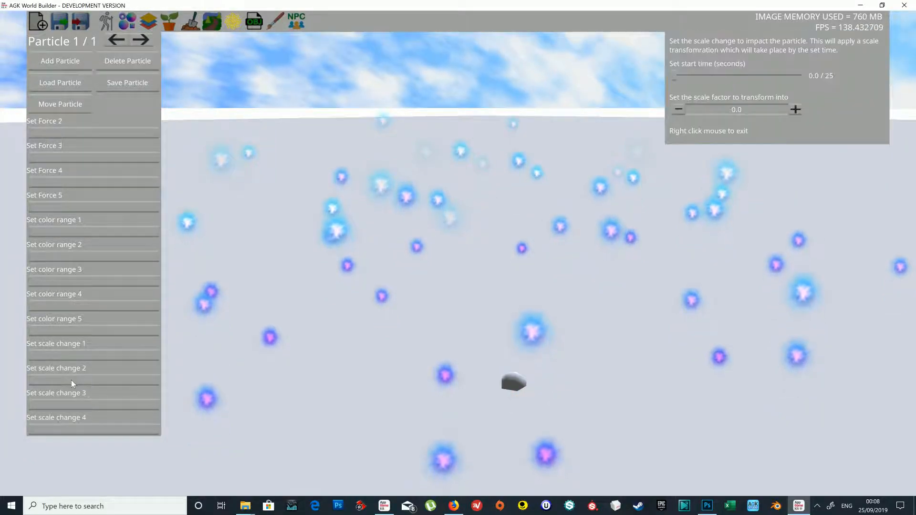
left_click_drag(781, 79, 802, 73)
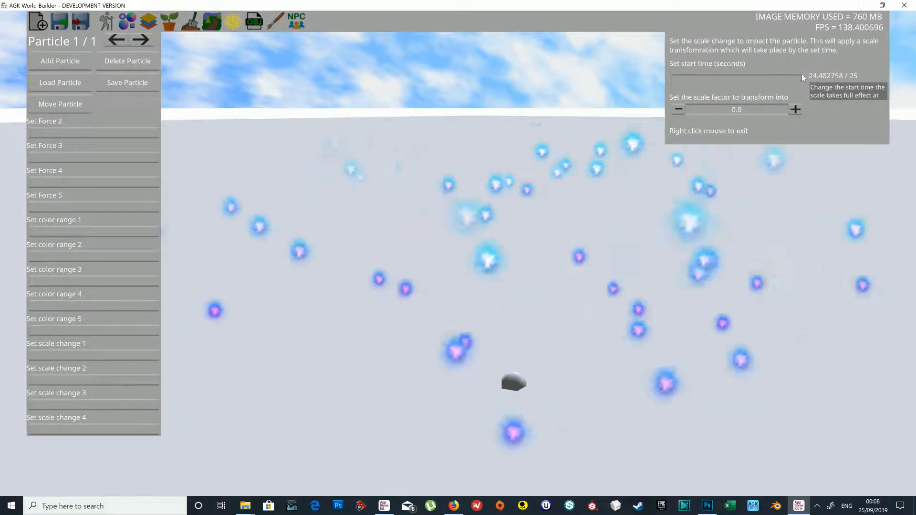
left_click(683, 107)
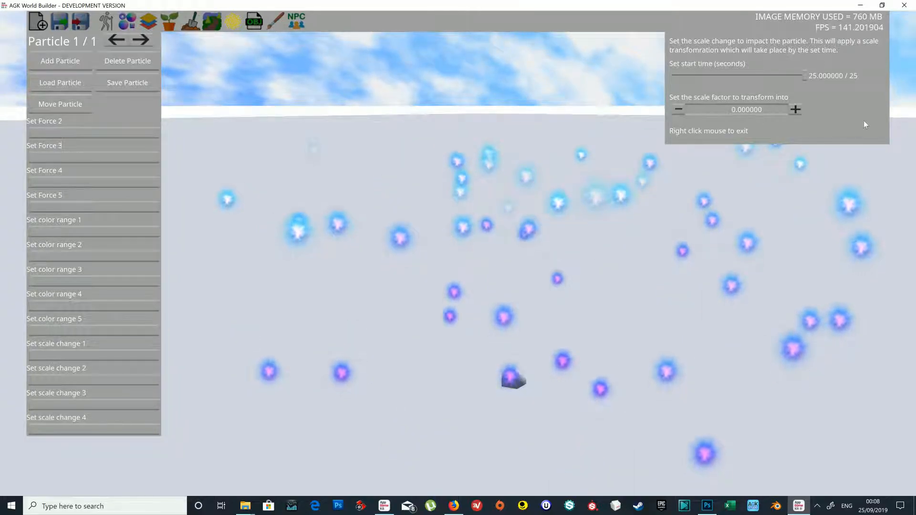
left_click(795, 109)
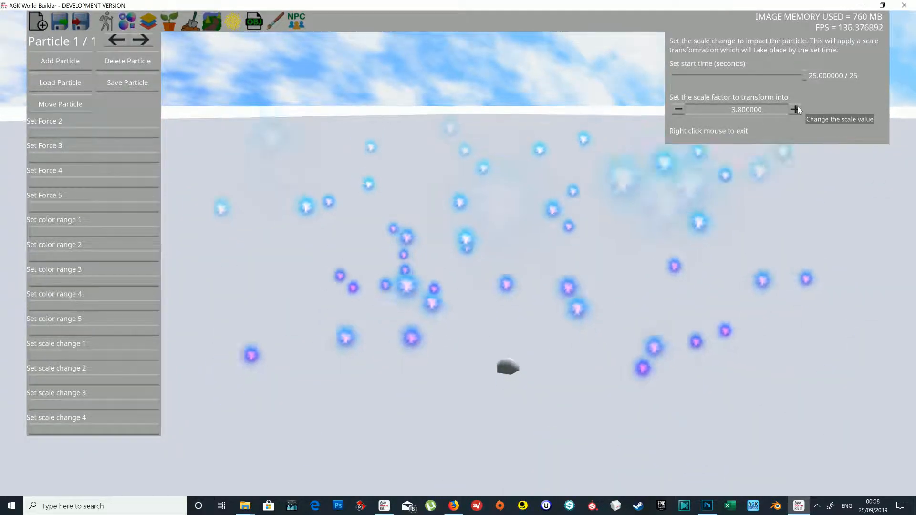
right_click(694, 184)
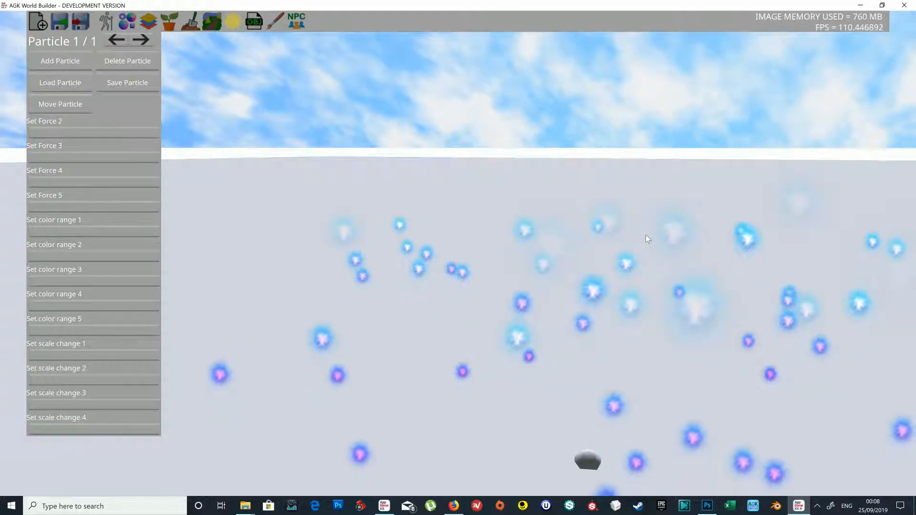
Replace the particle's sparkle texture with a soft smoke puff image.
key("s")
right_click_drag(666, 239, 611, 241)
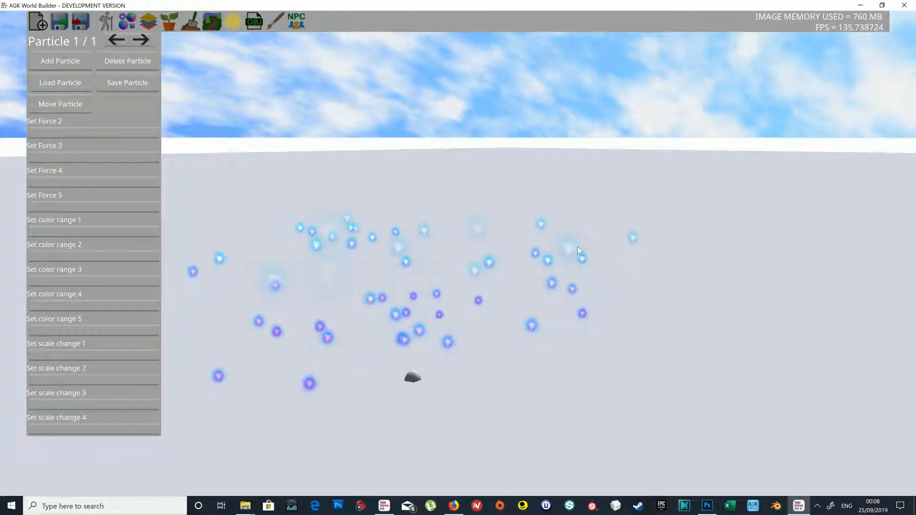
right_click_drag(578, 246, 601, 250)
scroll(141, 189, "up", 4)
scroll(141, 189, "up", 5)
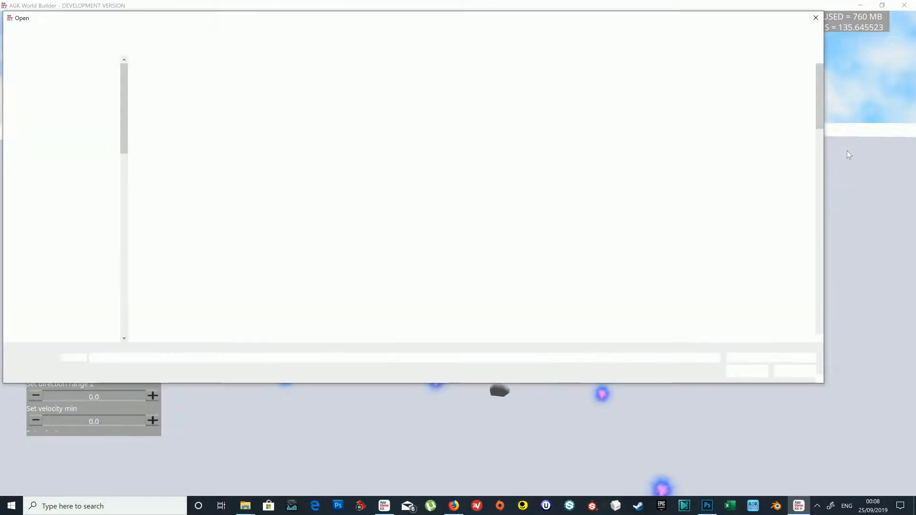
left_click_drag(820, 111, 819, 144)
double_click(729, 108)
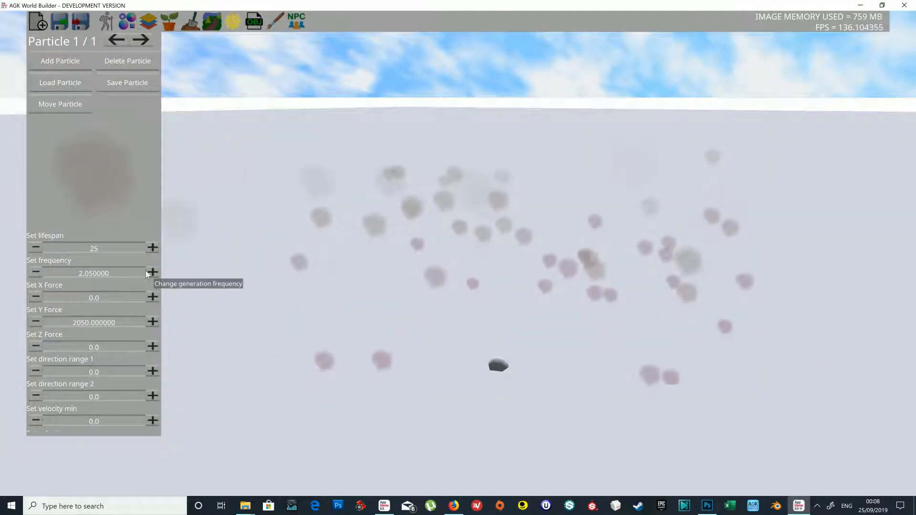
Set the smoke particle's starting size to 170.
scroll(130, 336, "down", 5)
left_click(153, 359)
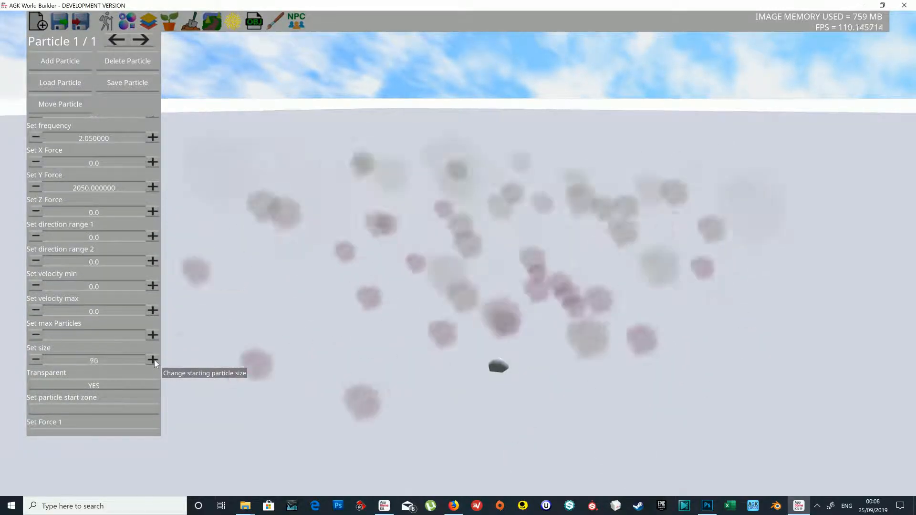
left_click(153, 359)
left_click(153, 360)
right_click_drag(508, 295, 523, 271)
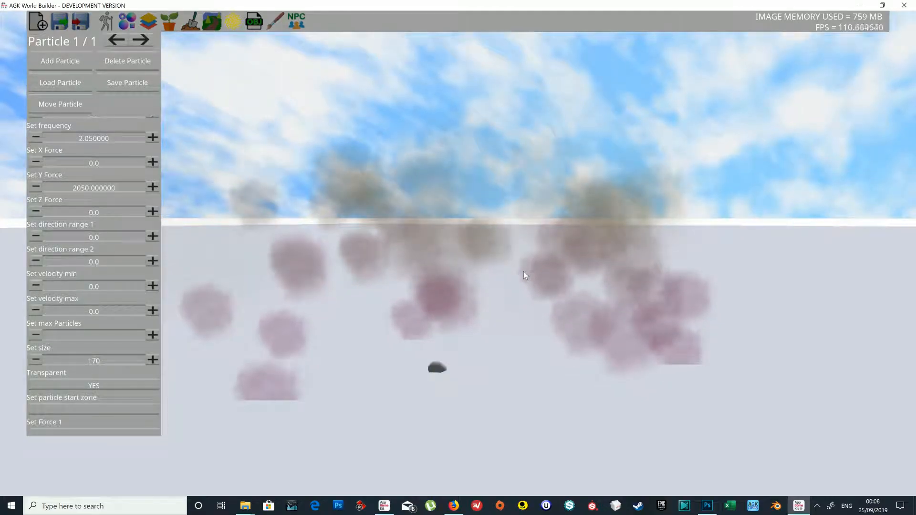
key("w")
right_click_drag(530, 262, 499, 274)
key("s")
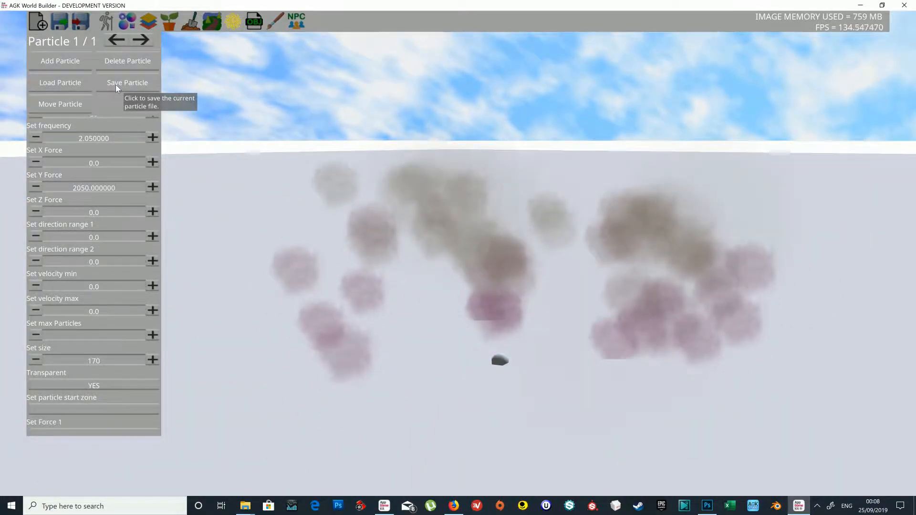
Save the current particle under the name "fum".
left_click(115, 84)
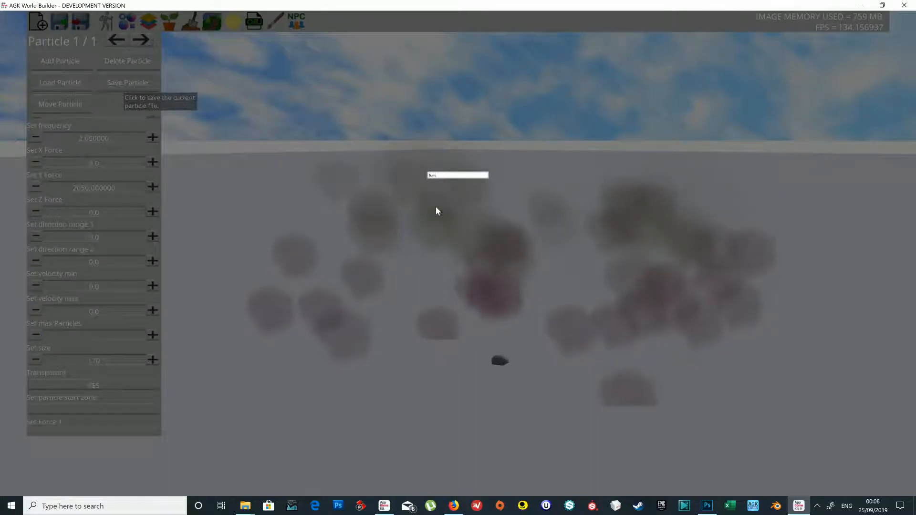
type("fum")
key("Return")
key("Return")
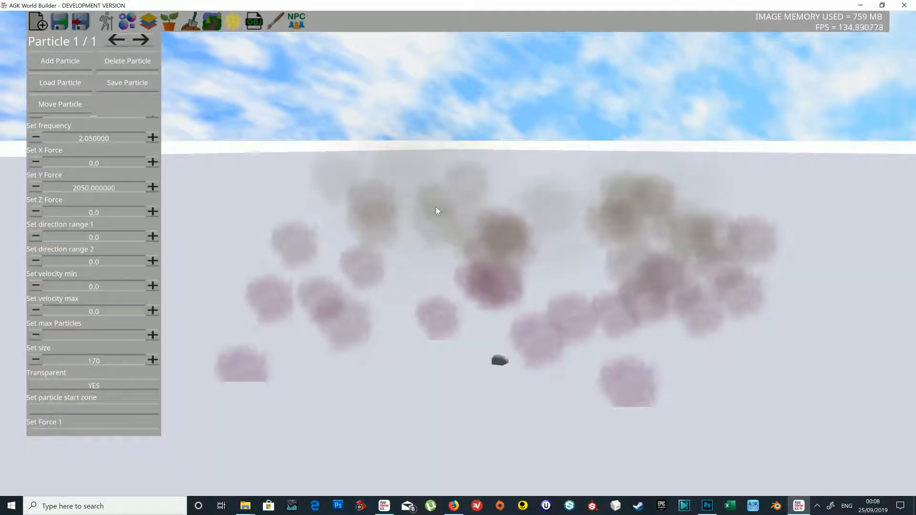
Replace the current particle with the saved fire_1.part from the media\particles folder.
right_click_drag(476, 226, 444, 264)
scroll(85, 254, "up", 5)
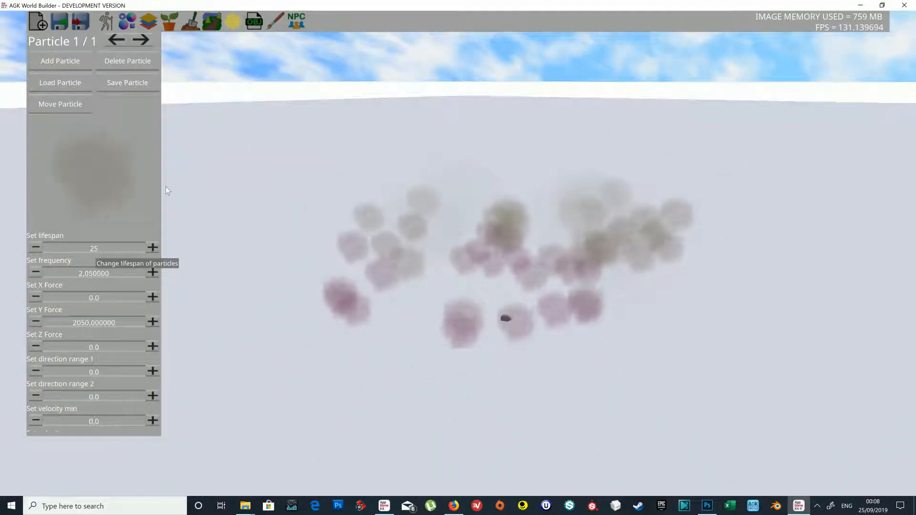
right_click_drag(513, 223, 459, 220)
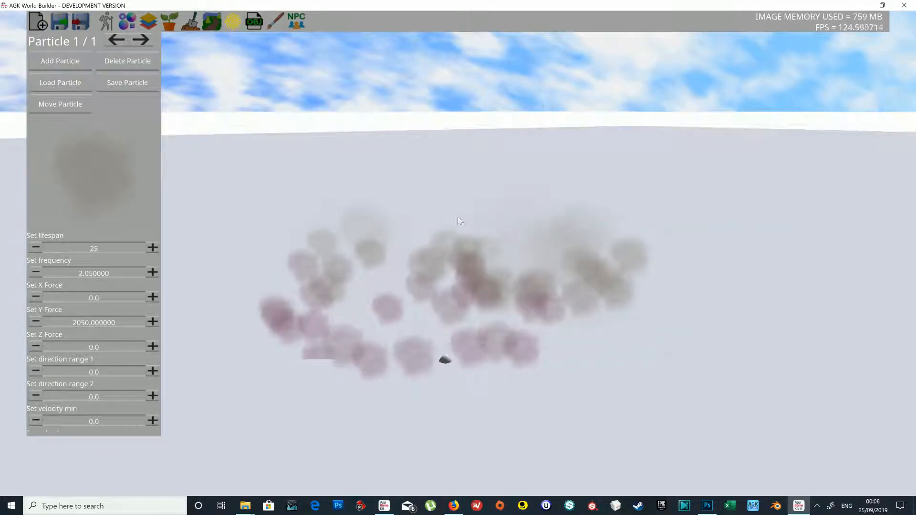
left_click(64, 89)
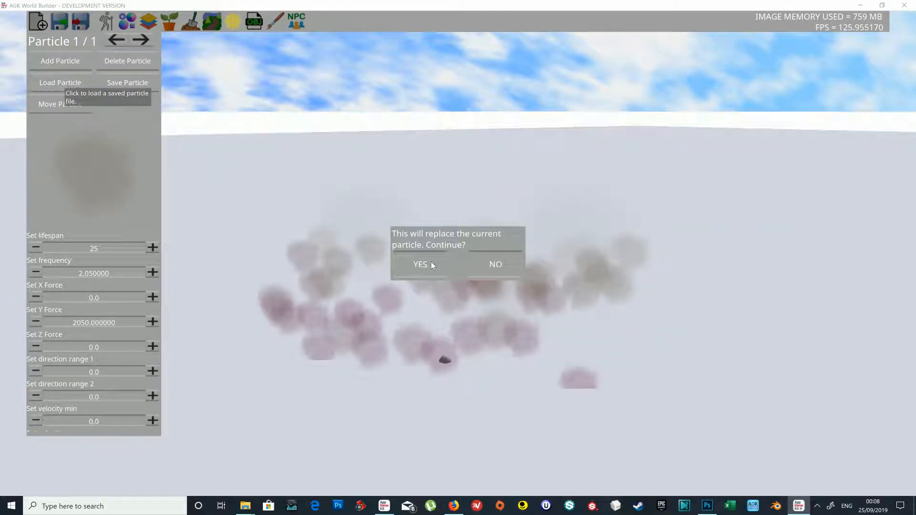
left_click(422, 264)
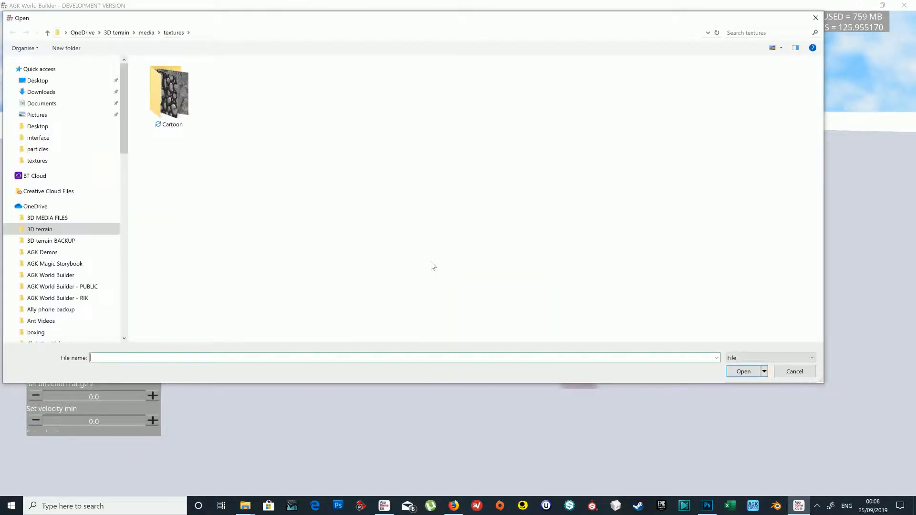
left_click(146, 33)
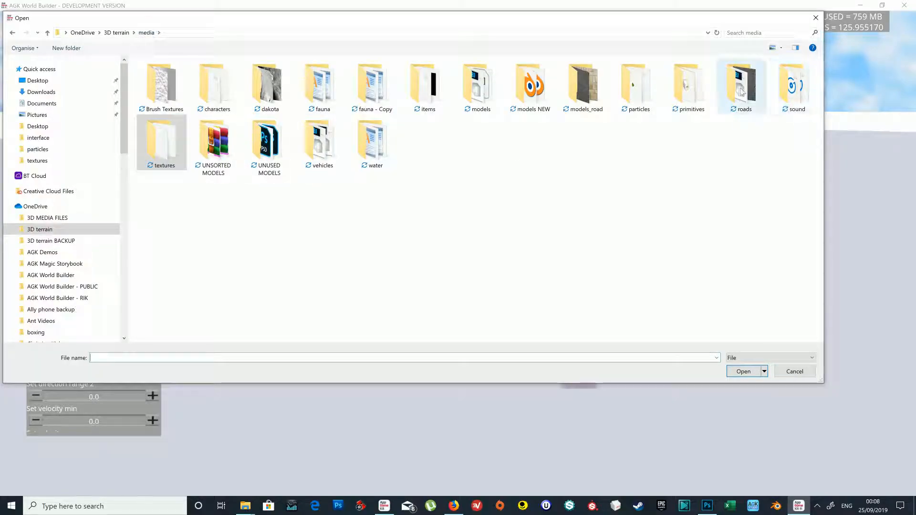
double_click(644, 95)
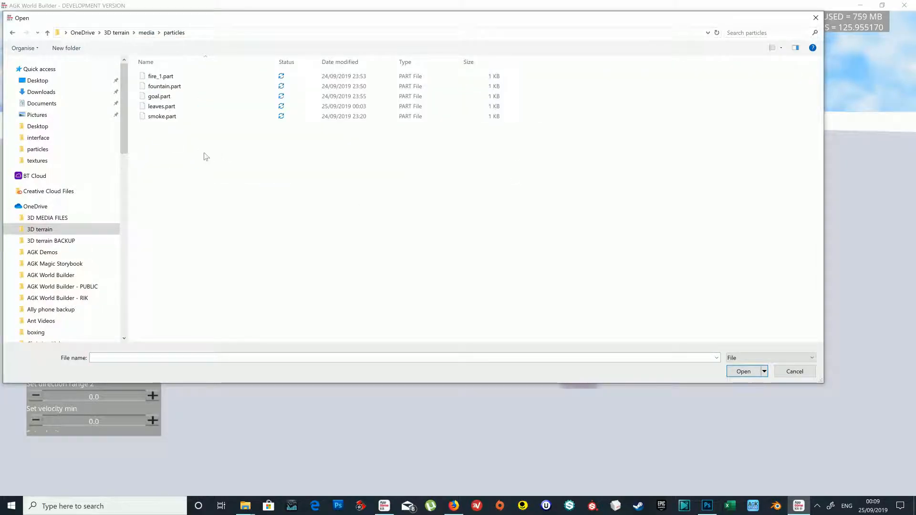
double_click(159, 76)
right_click_drag(497, 251, 435, 272)
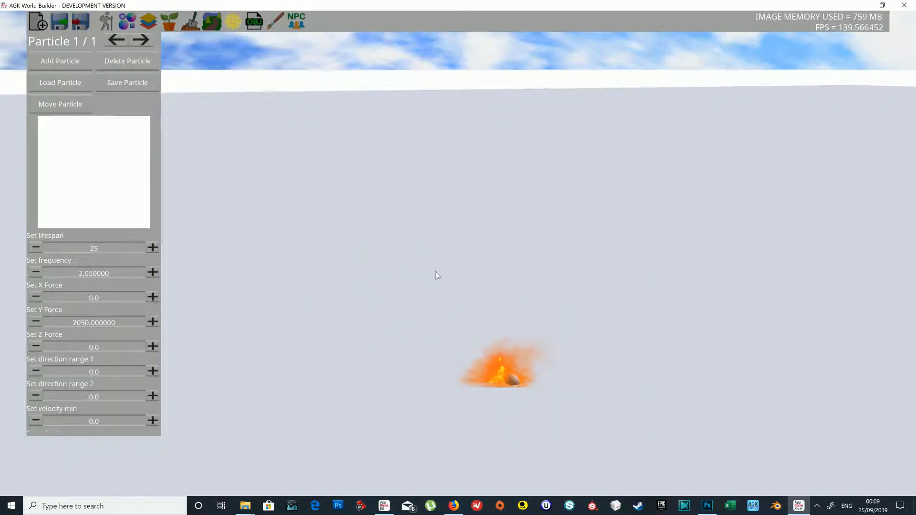
key("s")
Add a second particle on the terrain, to the right of the fire.
left_click(58, 61)
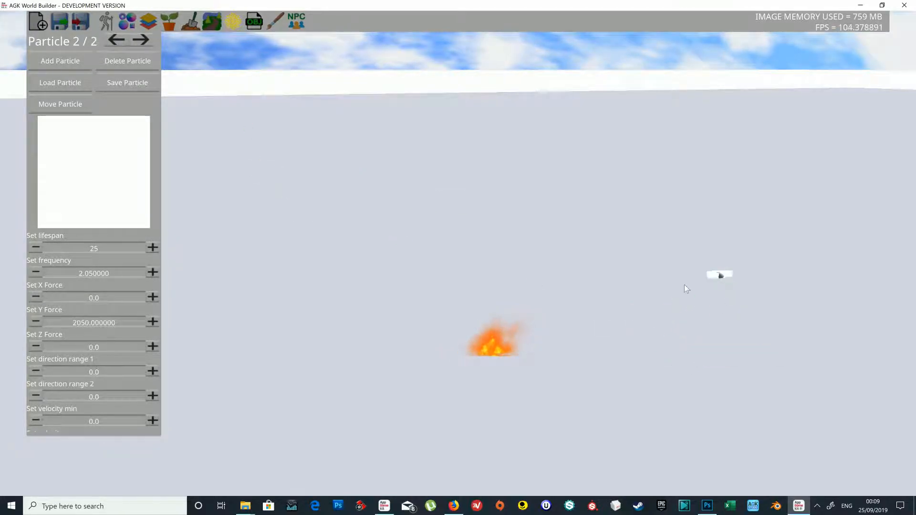
key("d")
right_click_drag(686, 289, 315, 240)
Load fire_1.part into the second particle, replacing its default settings.
left_click(70, 84)
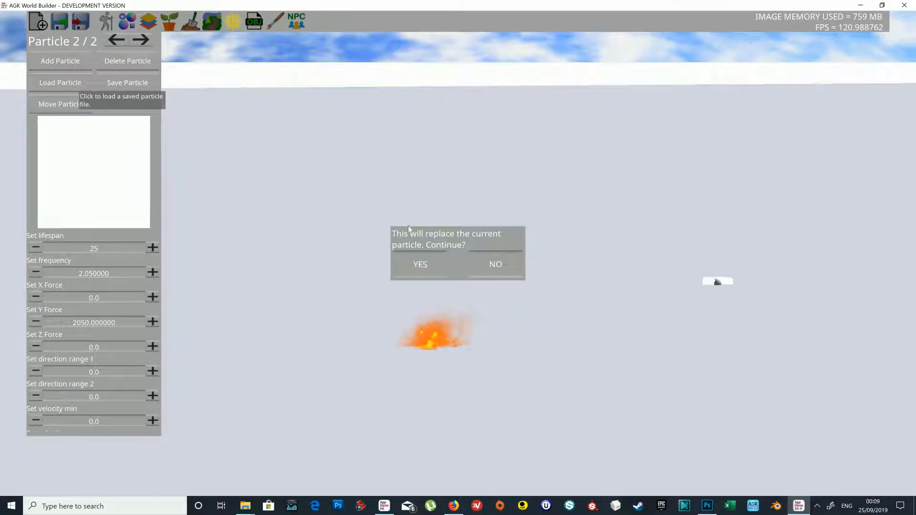
left_click(417, 265)
double_click(161, 76)
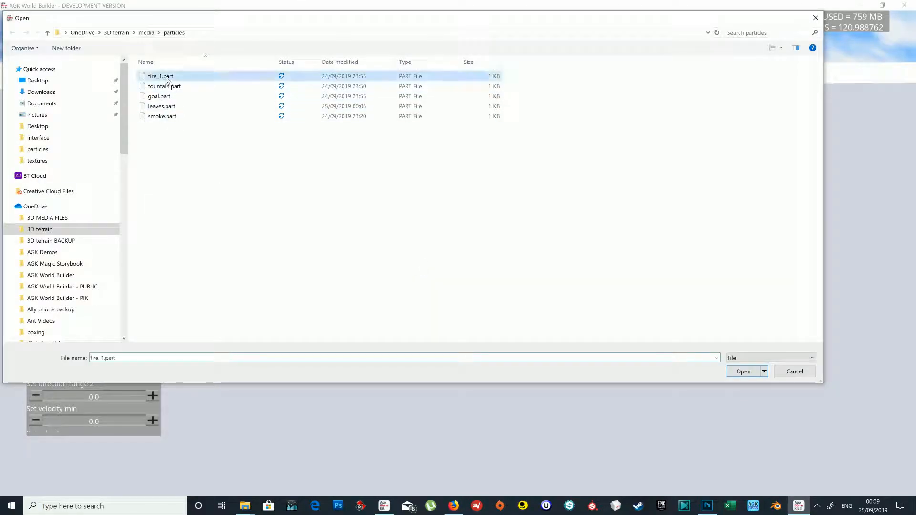
key("w")
key("d")
right_click_drag(608, 245, 517, 284)
key("s")
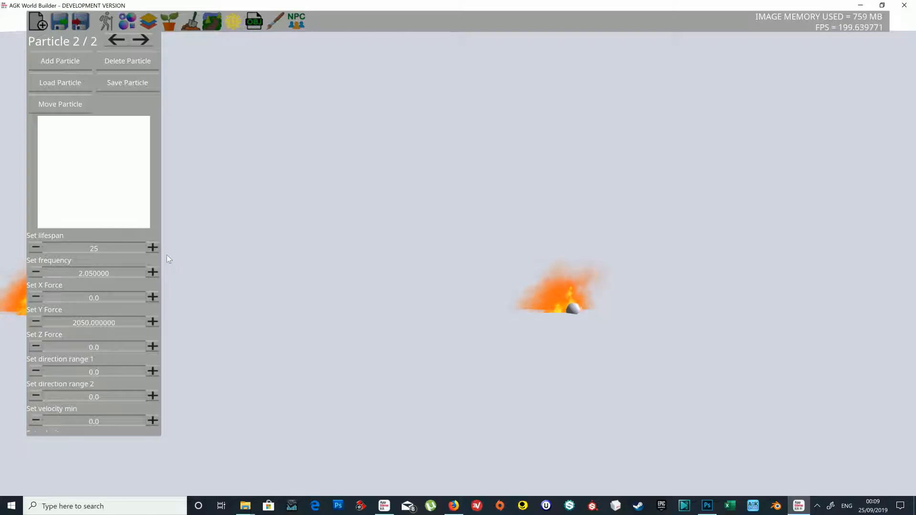
Set the second fire particle's lifespan to 29.
left_click(153, 248)
left_click(153, 247)
left_click(153, 248)
left_click(153, 248)
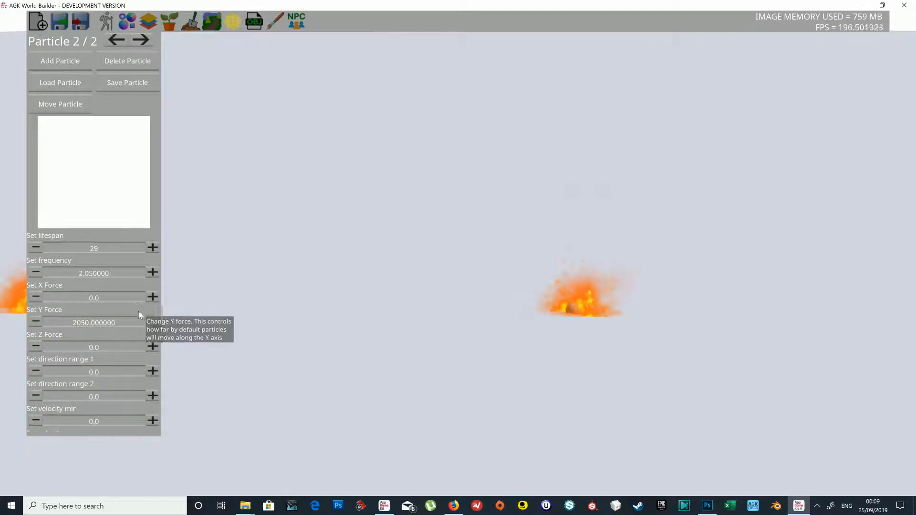
Set the second fire particle's Y force to 2300 and move scale change 1's start time towards the end of its lifespan.
left_click(154, 324)
right_click_drag(399, 329, 482, 305)
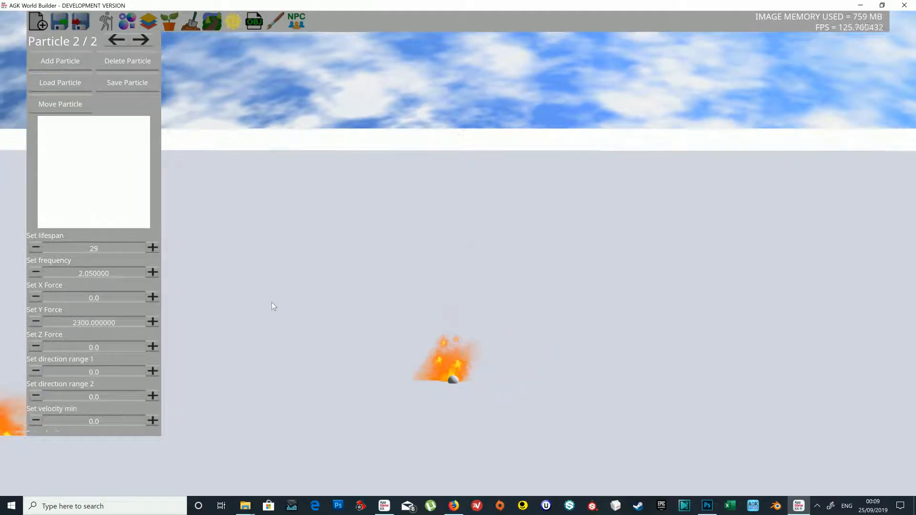
scroll(76, 348, "down", 10)
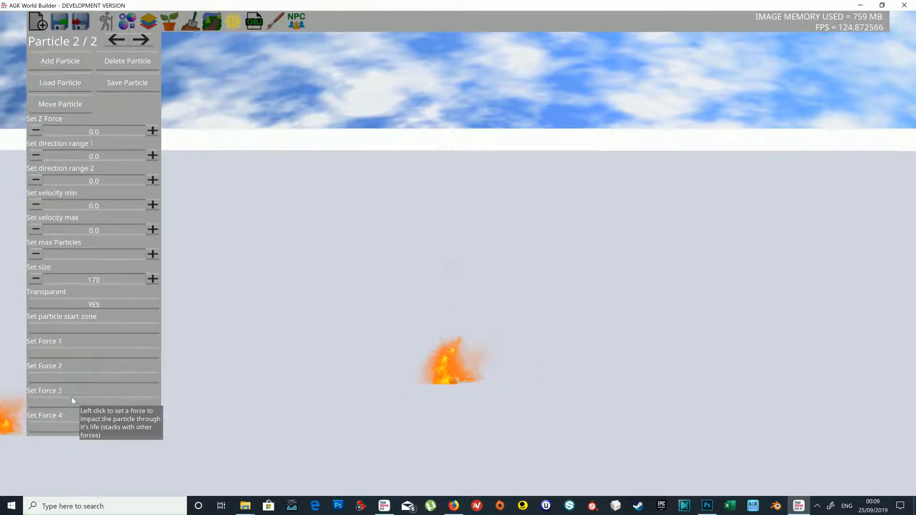
scroll(62, 394, "down", 1)
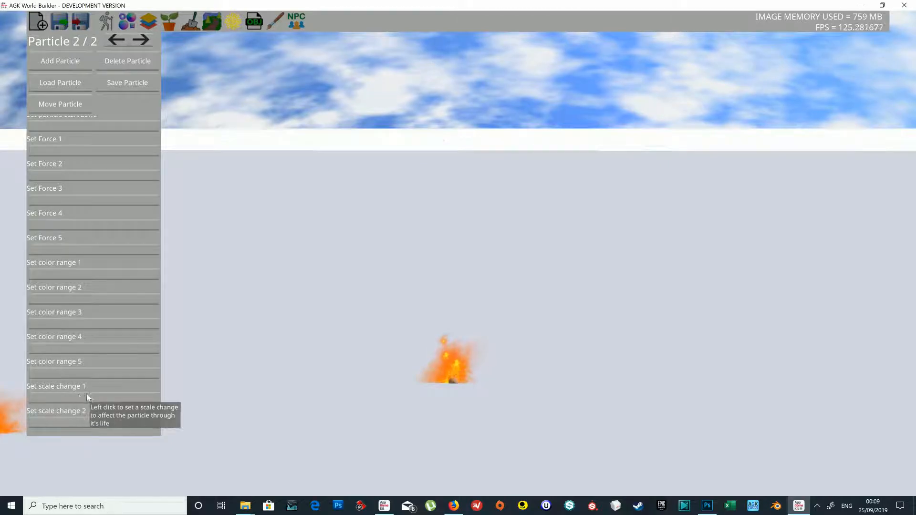
left_click(76, 392)
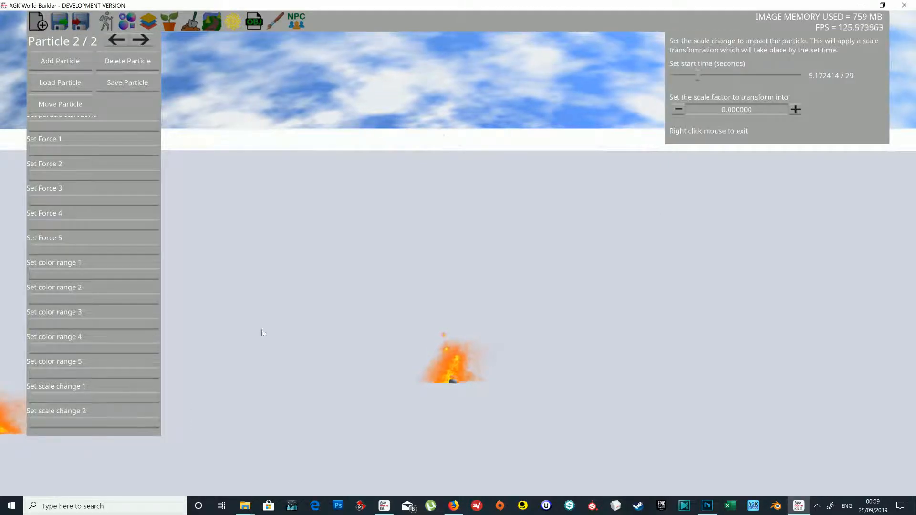
left_click(768, 79)
right_click(575, 253)
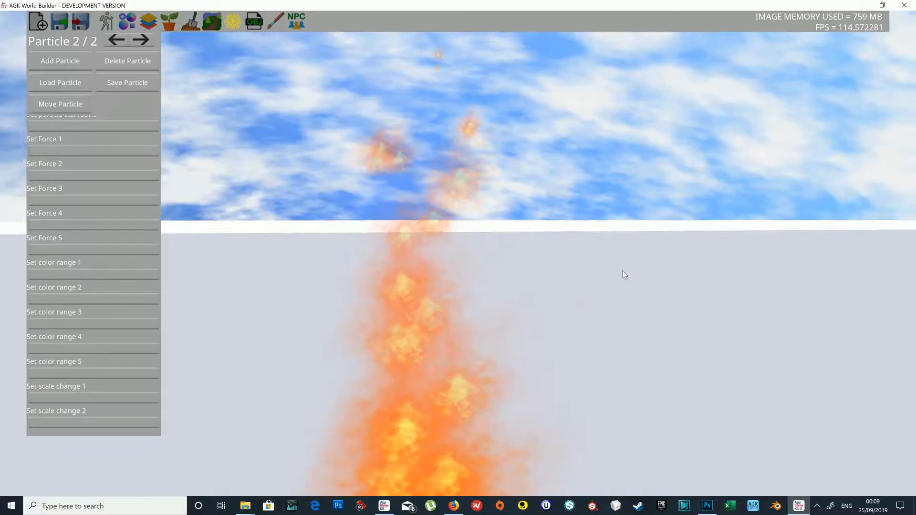
Set the second fire particle's lifespan to 17.
key("s")
right_click_drag(623, 271, 544, 255)
scroll(162, 212, "up", 4)
scroll(162, 212, "up", 9)
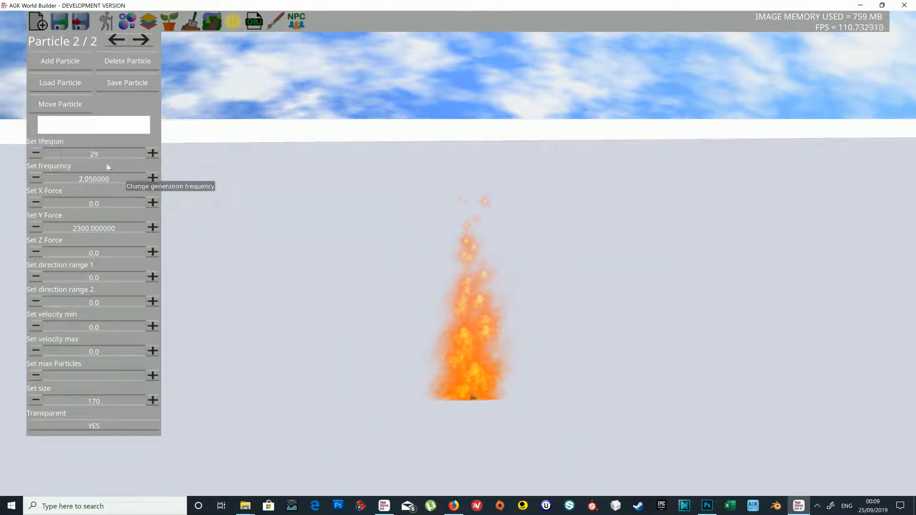
left_click(36, 153)
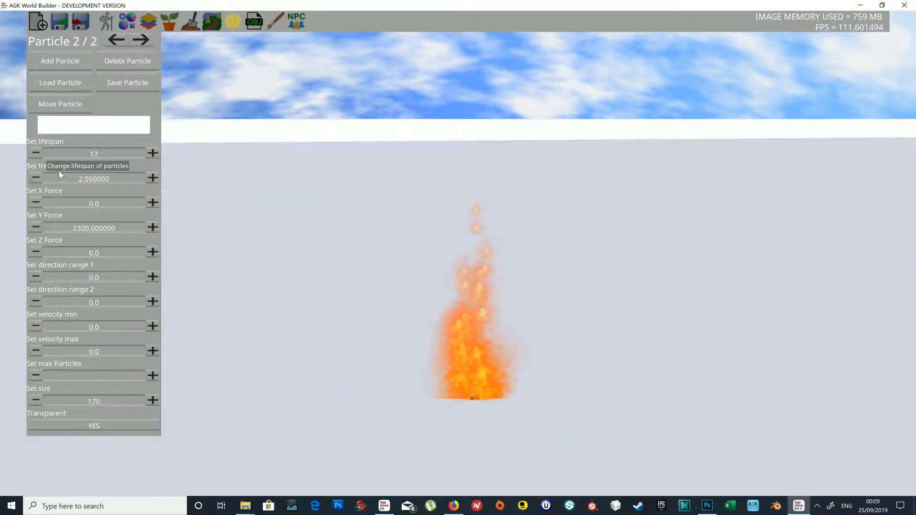
Add a third particle on the terrain at the base of the first, smaller fire.
right_click_drag(600, 328, 317, 68)
key("a")
key("s")
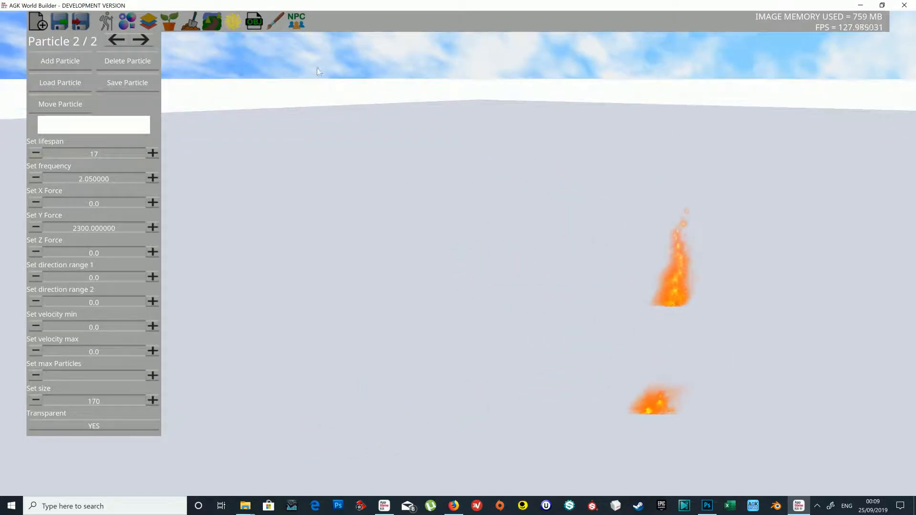
left_click(239, 27)
right_click_drag(513, 183, 261, 59)
left_click(235, 24)
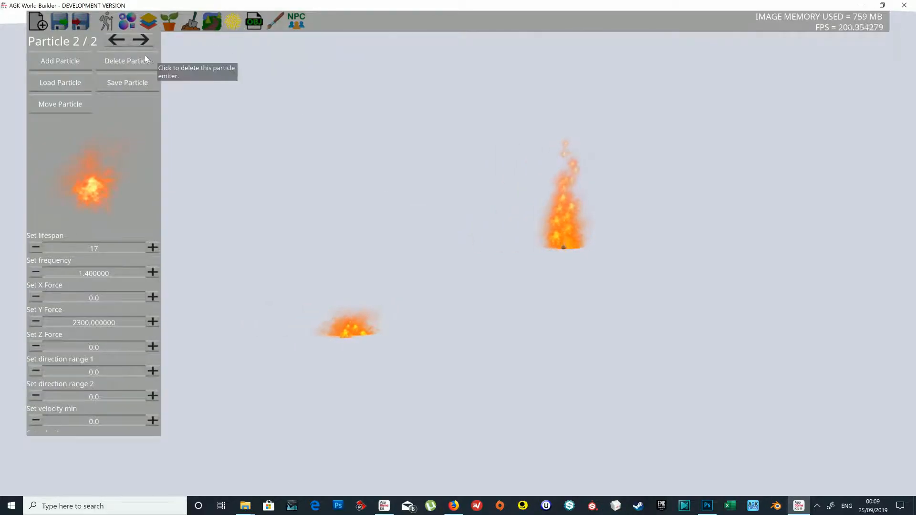
left_click(69, 61)
left_click(227, 275)
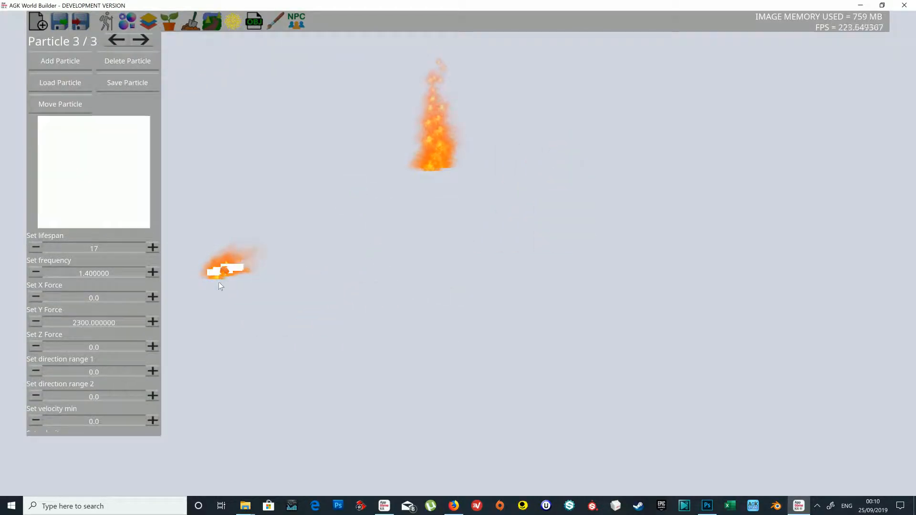
Load smoke.part into the third particle, replacing its default settings.
left_click(52, 82)
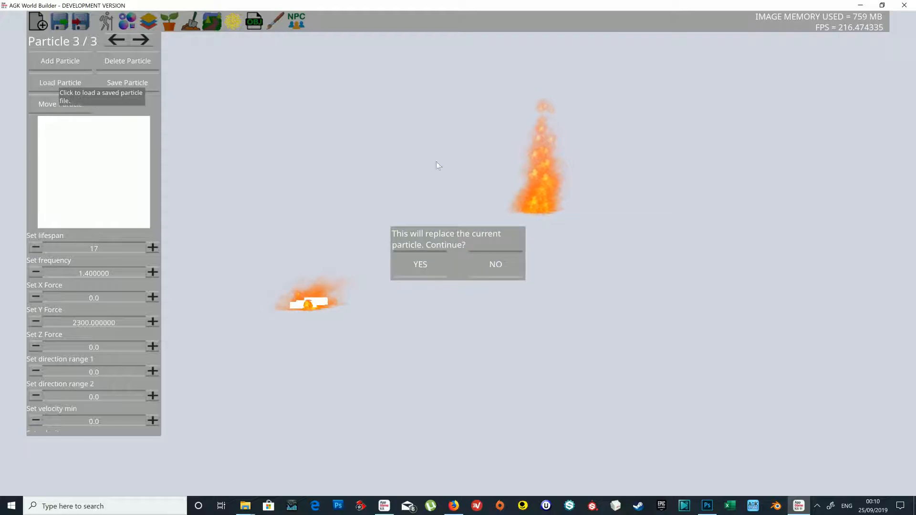
left_click(413, 265)
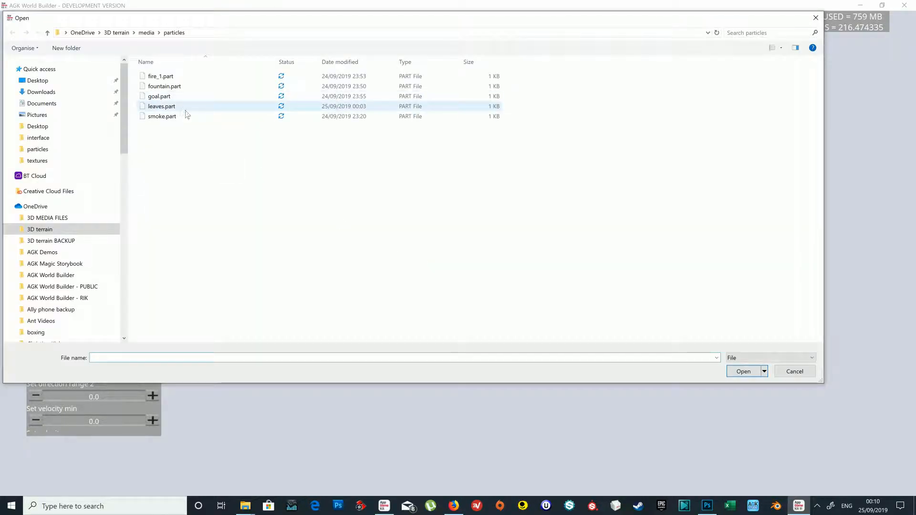
double_click(186, 115)
Examine the smoke rising over the small fire and the neighbouring tall fire from several distances and angles.
right_click_drag(554, 277, 821, 233)
key("w")
key("s")
key("w")
right_click_drag(717, 265, 420, 263)
key("s")
key("s")
key("a")
Place the wooden house object on the empty terrain to the right of the fires.
left_click(233, 26)
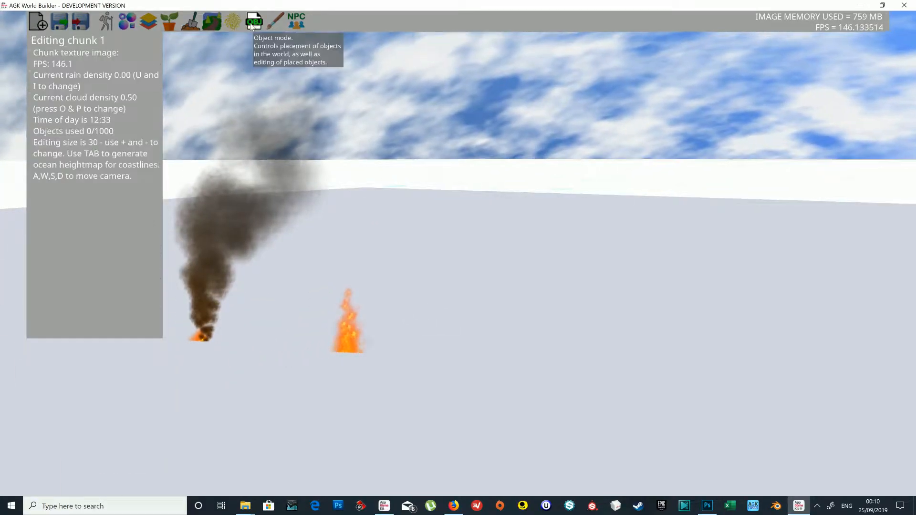
left_click(252, 26)
scroll(651, 322, "up", 10)
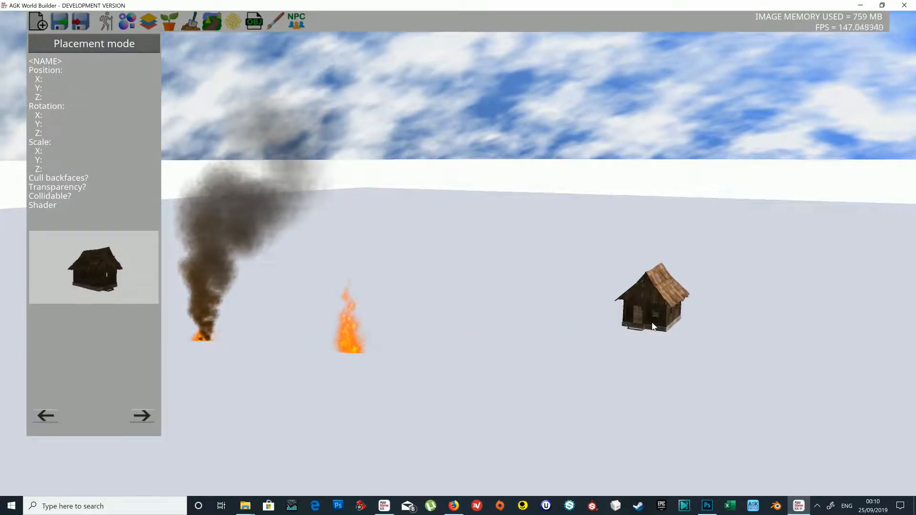
right_click_drag(651, 322, 610, 325)
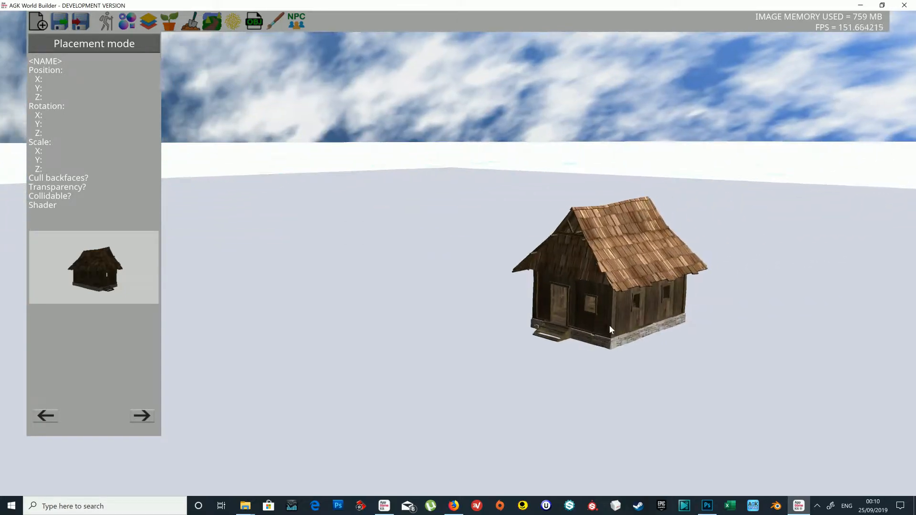
left_click(635, 372)
right_click_drag(635, 371, 700, 346)
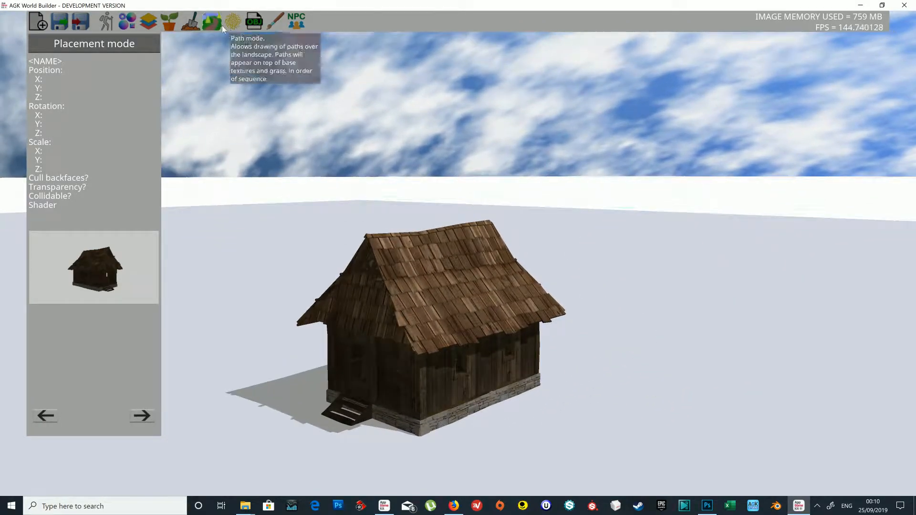
Add two new particles on the roof of the wooden house, one towards each end.
left_click(233, 22)
left_click(72, 60)
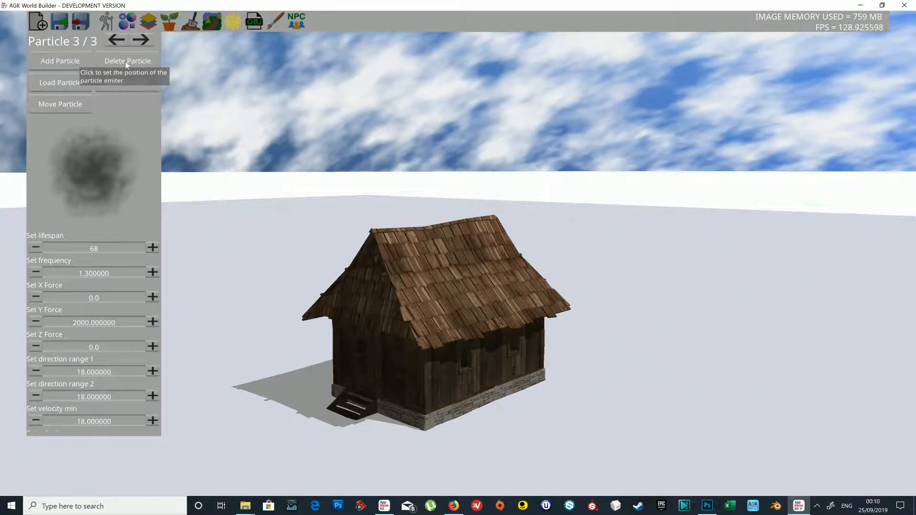
key("w")
left_click(511, 345)
key("d")
right_click_drag(566, 313, 516, 333)
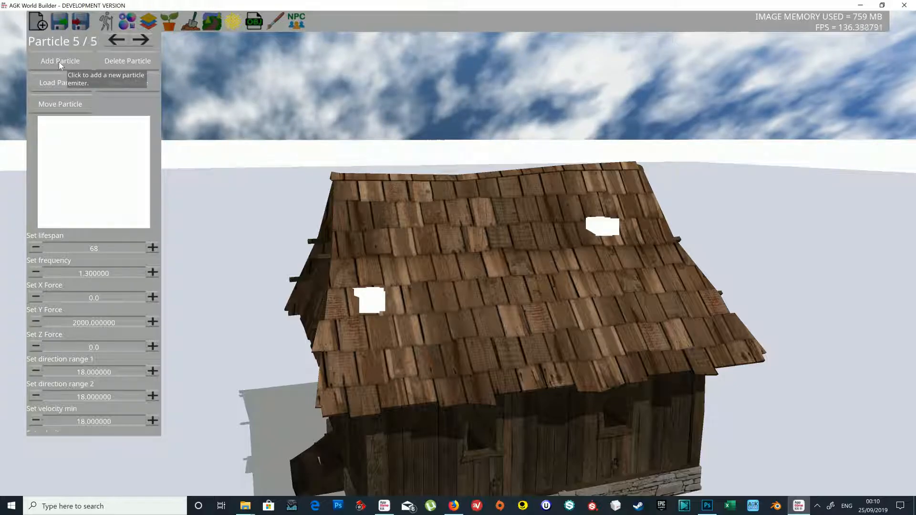
Load smoke.part into both roof particles, starting with particle 5 and then particle 4.
left_click(67, 84)
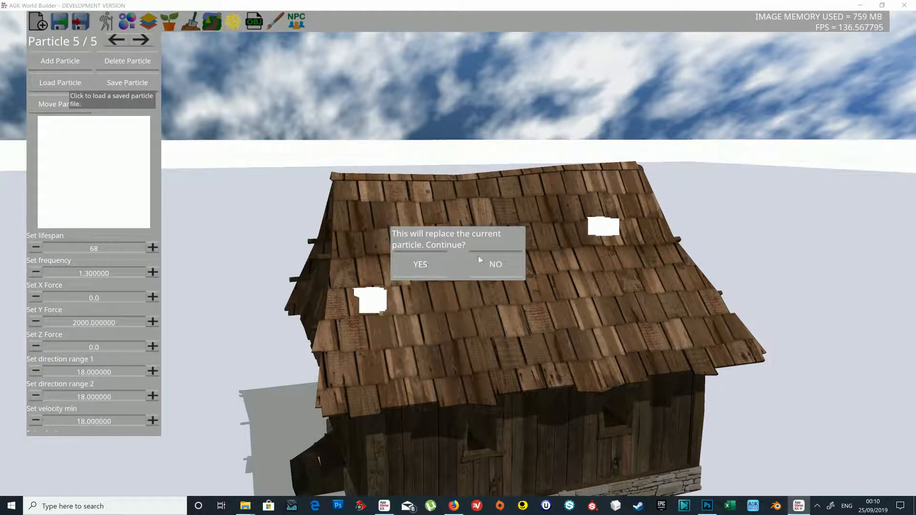
left_click(448, 262)
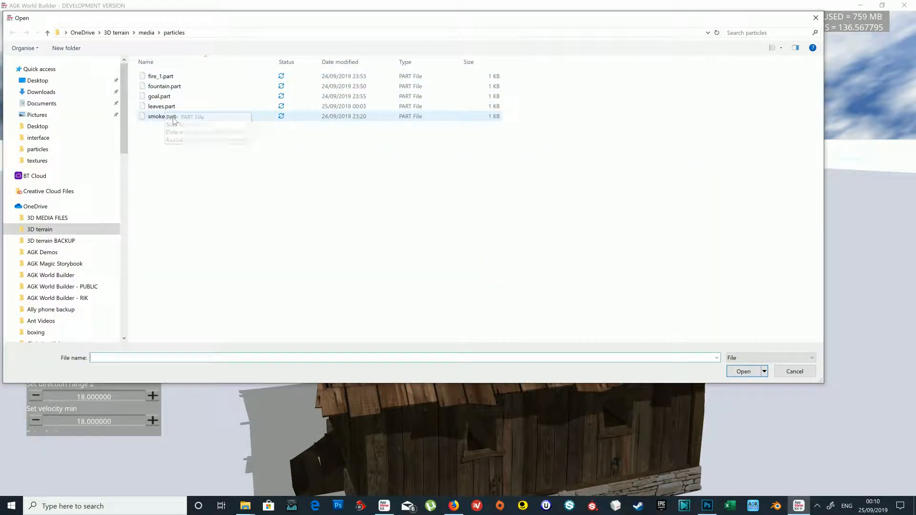
double_click(162, 117)
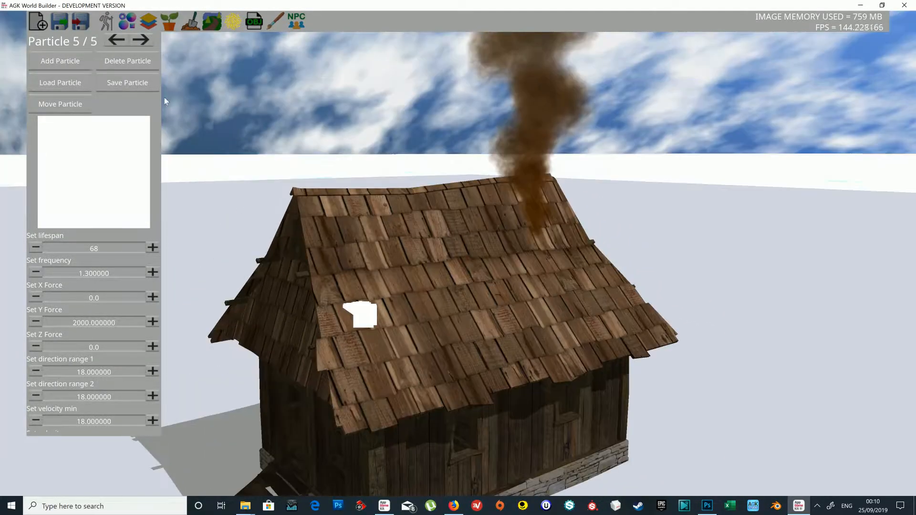
left_click(113, 41)
left_click(63, 86)
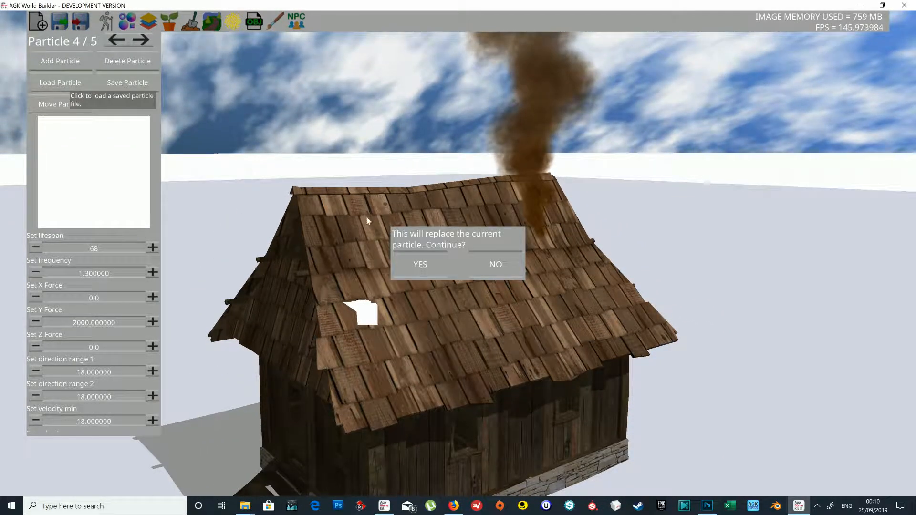
left_click(419, 264)
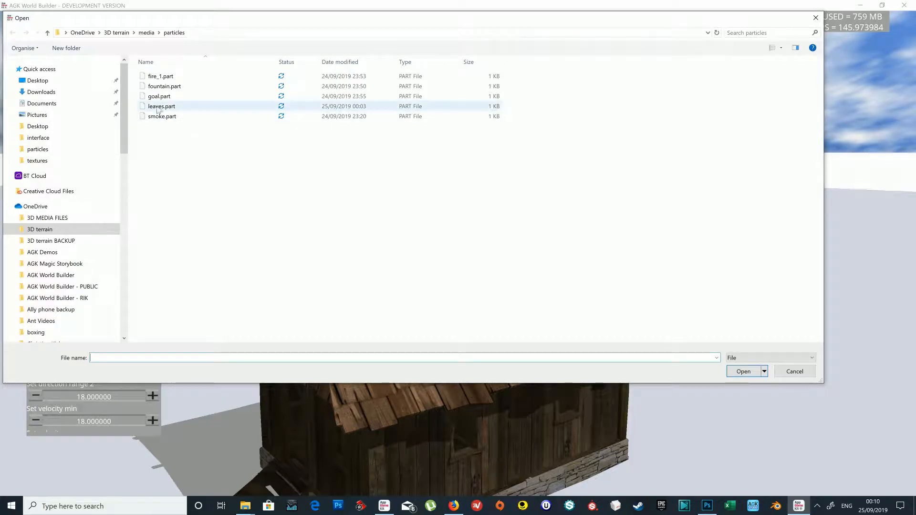
double_click(162, 116)
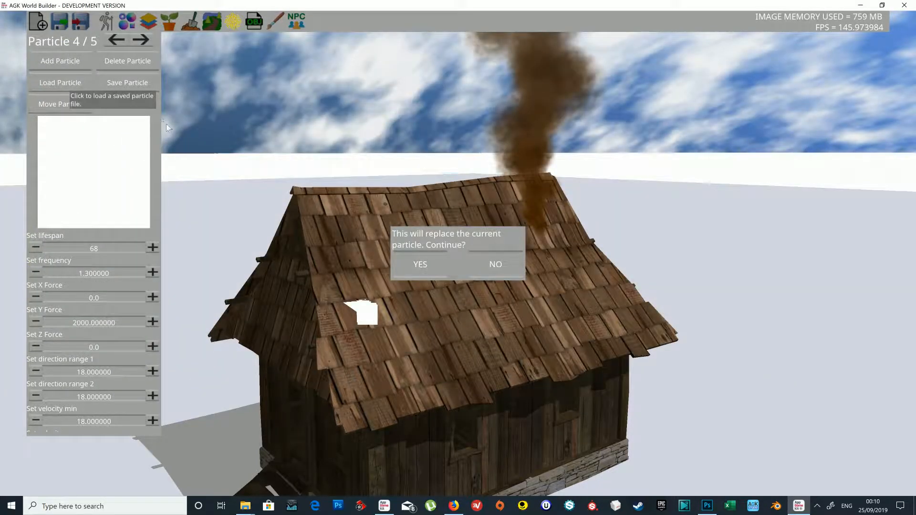
Add a sixth particle on the open terrain to the left of the wooden house.
scroll(468, 311, "down", 5)
key("s")
right_click_drag(677, 309, 766, 323)
key("a")
key("w")
key("s")
key("a")
left_click(63, 61)
left_click(333, 336)
right_click_drag(474, 277, 448, 278)
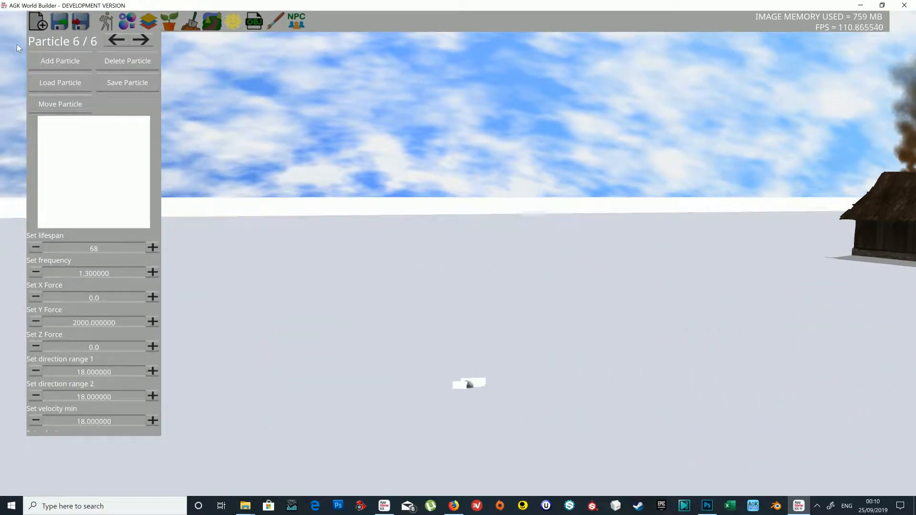
Load goal.part into the sixth particle, replacing its default settings.
left_click(64, 82)
left_click(419, 265)
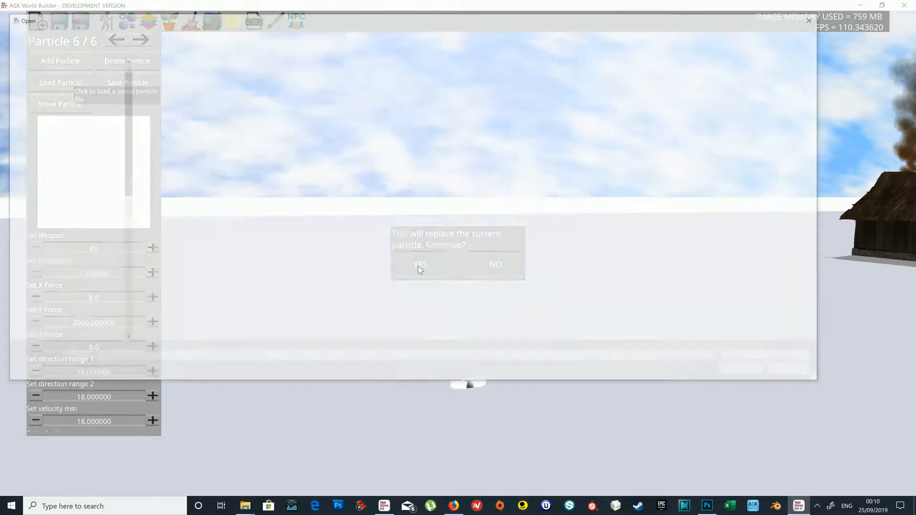
double_click(159, 96)
left_click(419, 266)
Add a seventh particle on the terrain to the left of the goal particle.
key("w")
right_click_drag(517, 307, 608, 321)
key("s")
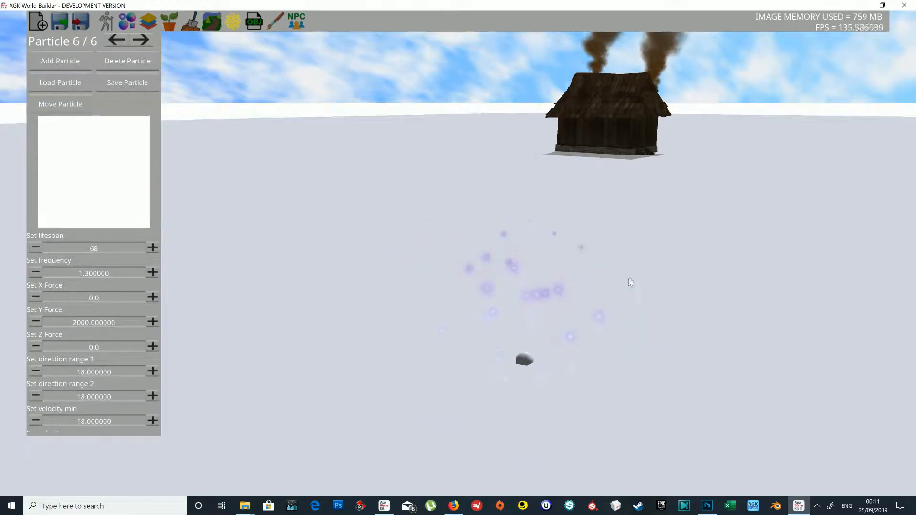
key("d")
right_click_drag(711, 294, 600, 283)
key("a")
left_click(40, 70)
left_click(309, 324)
Load fountain.part into the seventh particle, replacing its default settings.
left_click(64, 84)
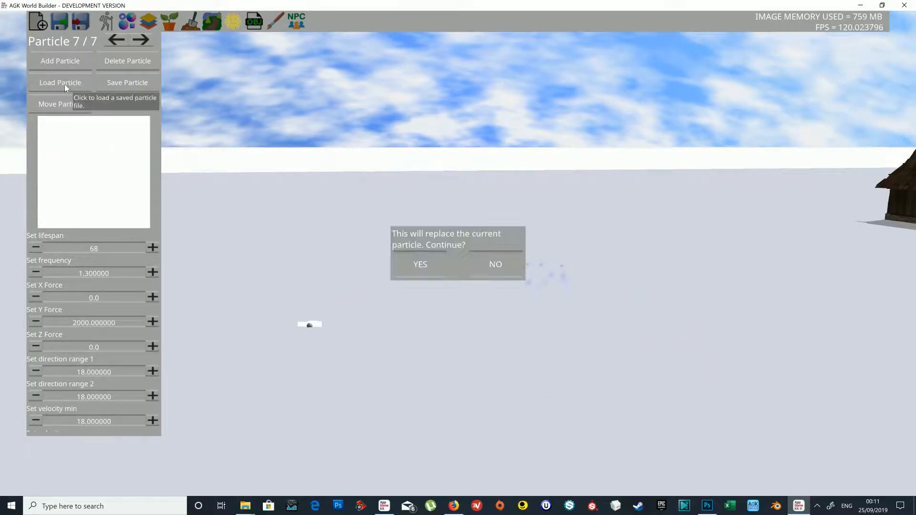
left_click(421, 265)
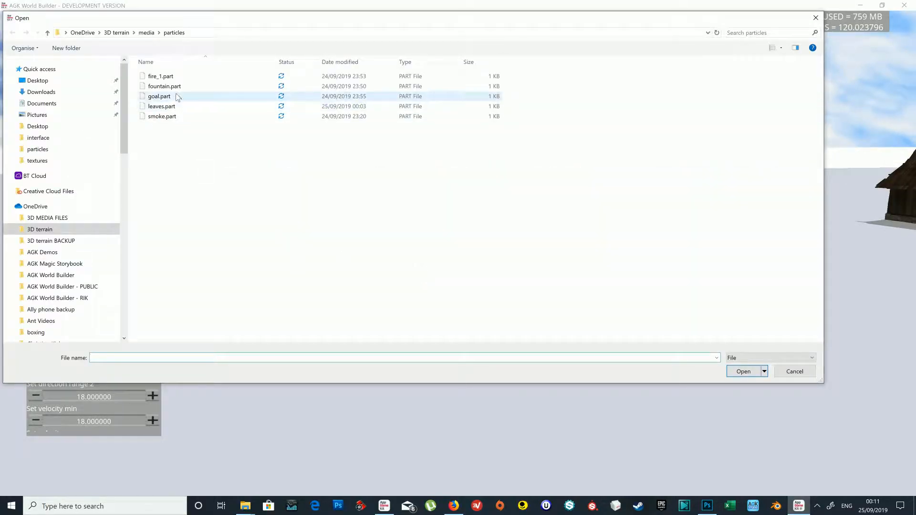
double_click(164, 87)
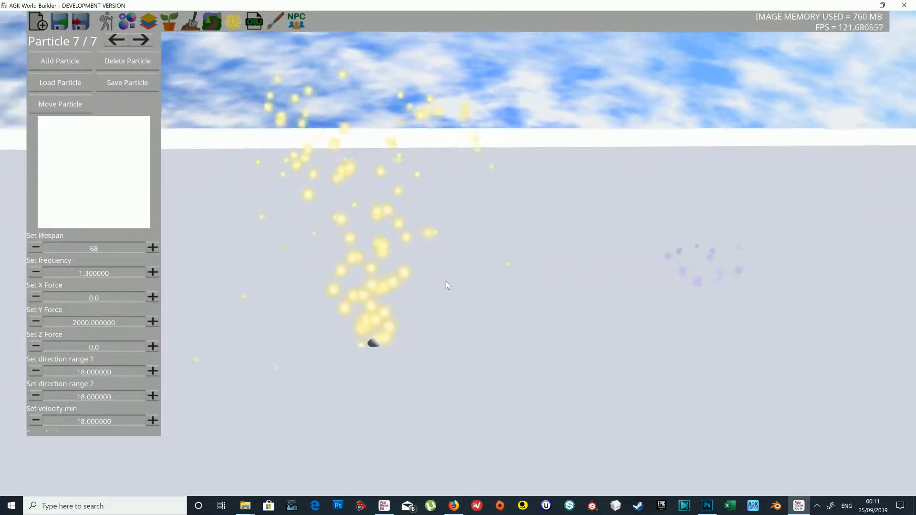
Examine the fountain particle and the surrounding effects from different viewpoints around the terrain.
key("s")
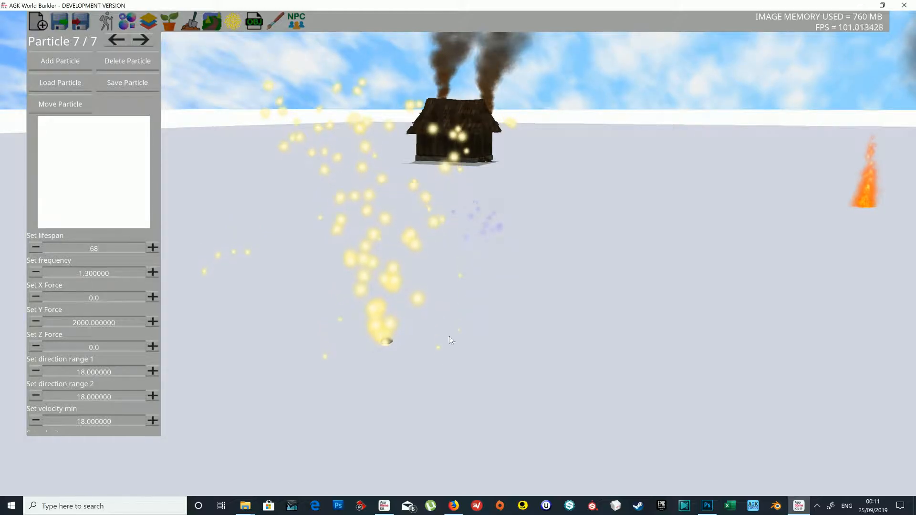
key("d")
right_click_drag(521, 343, 555, 295)
key("s")
key("d")
key("a")
key("w")
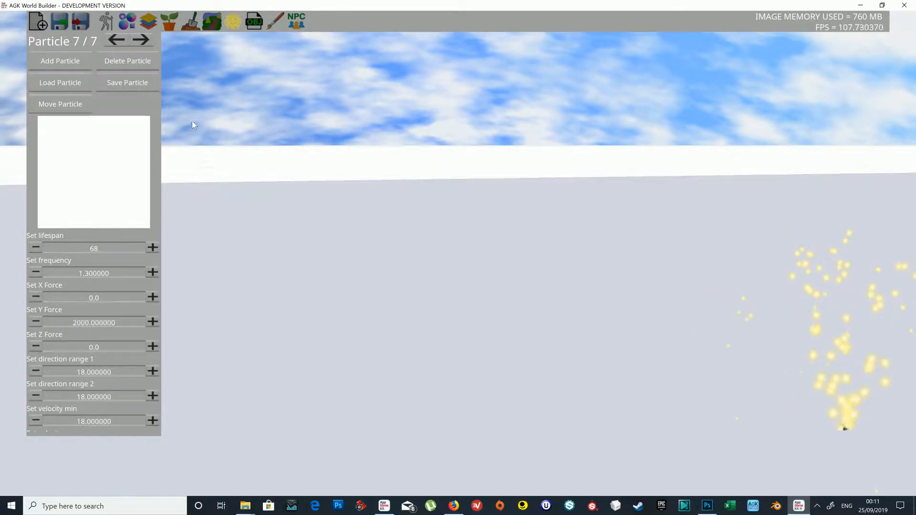
Switch from particle editing to object placement and choose the palm tree model.
left_click(239, 26)
left_click(255, 26)
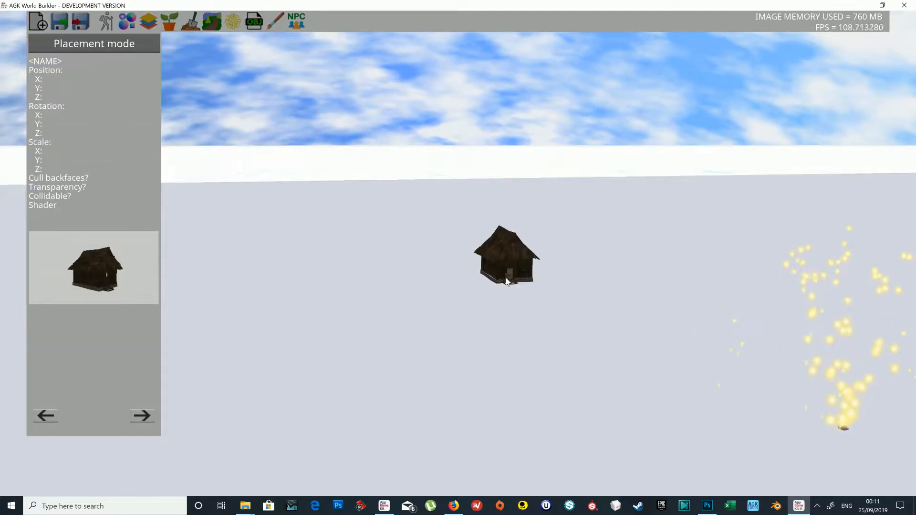
scroll(474, 349, "down", 6)
scroll(474, 349, "down", 4)
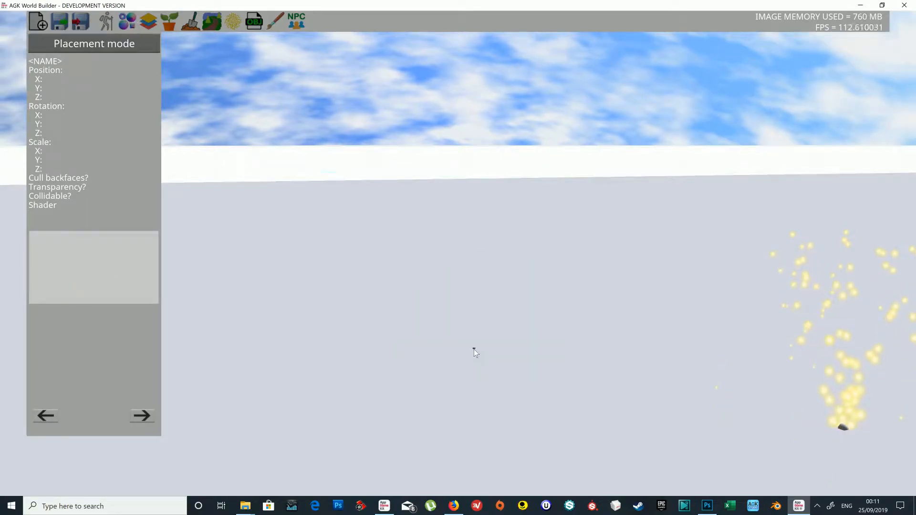
scroll(474, 349, "down", 2)
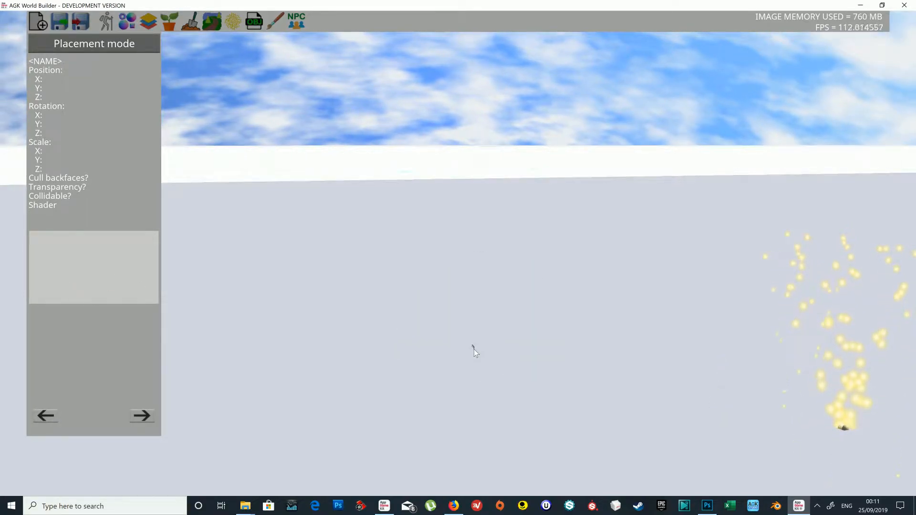
scroll(474, 349, "down", 3)
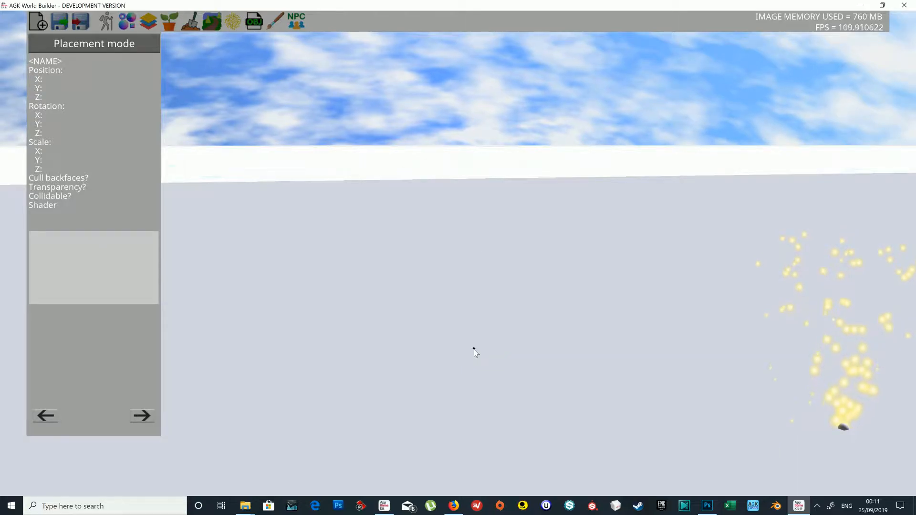
scroll(475, 354, "down", 3)
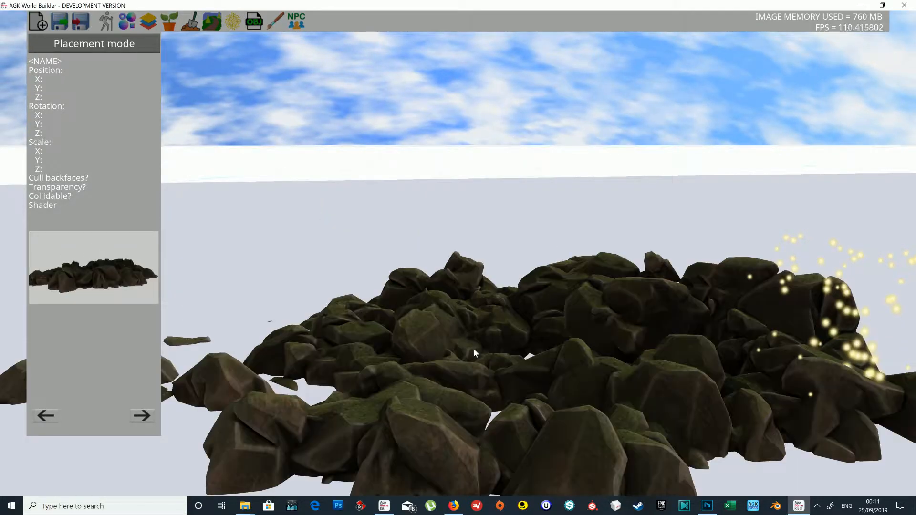
scroll(475, 353, "down", 1)
scroll(474, 352, "down", 2)
scroll(475, 352, "up", 1)
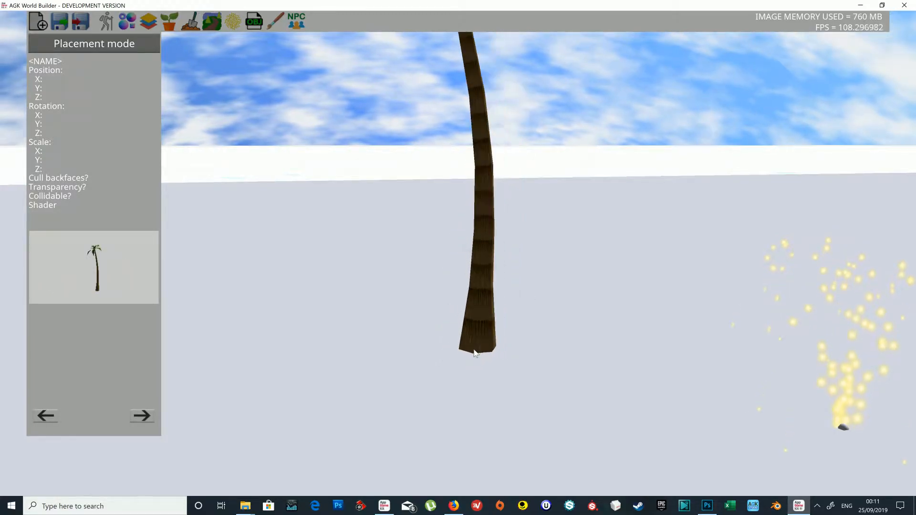
Place three palm trees in a triangular group on the empty terrain.
mouse_move(525, 348)
right_mouse_down()
mouse_move(551, 299)
mouse_move(524, 343)
right_mouse_up()
left_click(432, 393)
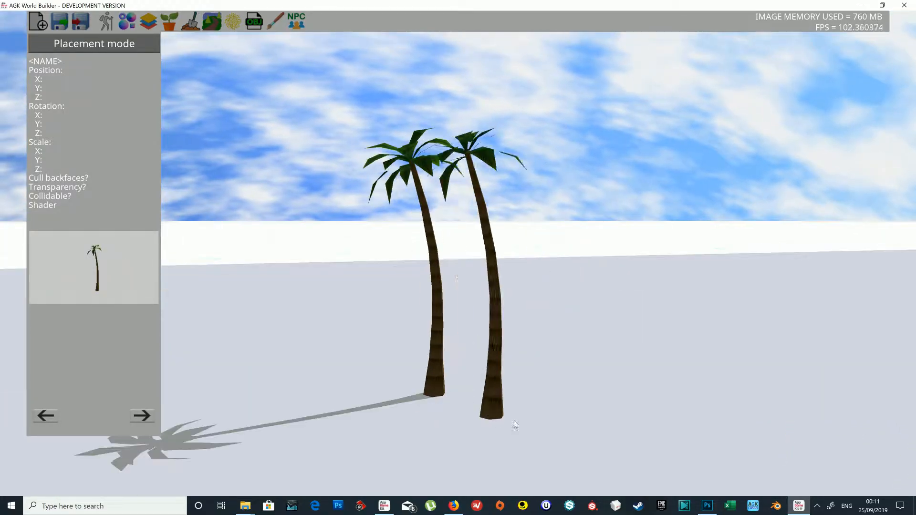
key("s")
left_click(638, 417)
left_click(477, 472)
Switch to object editing, rotate the front palm tree about its vertical axis so it leans the other way, and leave object editing.
left_click(135, 47)
key("a")
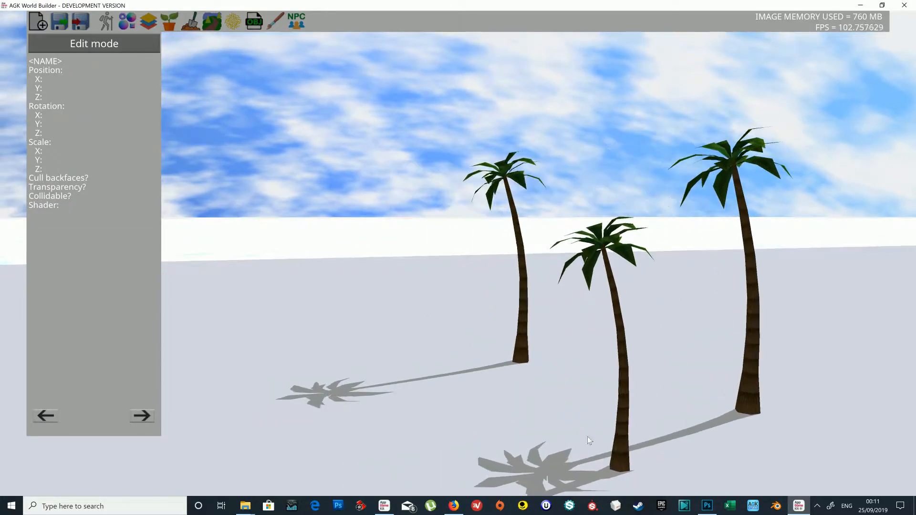
left_click(623, 452)
key("s")
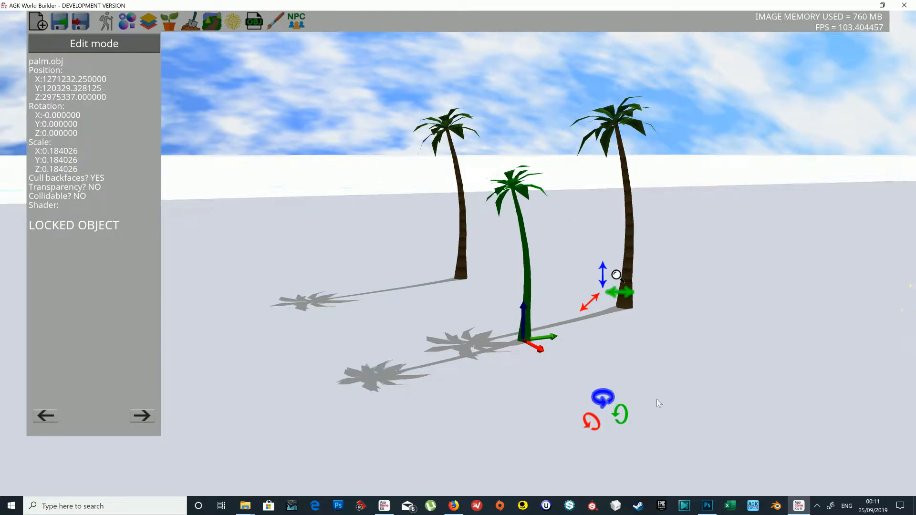
left_click_drag(656, 399, 775, 398)
left_click(747, 341)
key("w")
right_click_drag(748, 341, 607, 345)
key("d")
right_click_drag(261, 177, 250, 238)
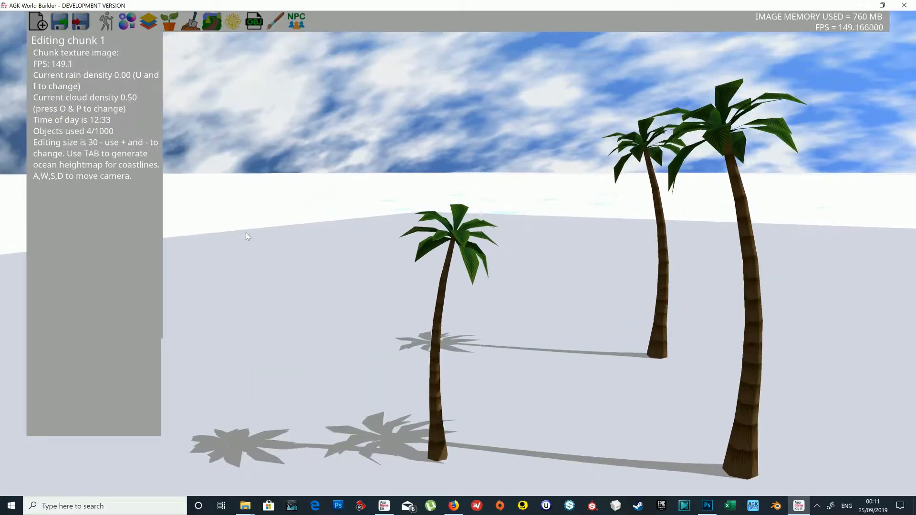
Return to particle editing and add an eighth particle at the crown of the rear palm tree.
key("w")
left_click(233, 22)
right_click_drag(376, 216, 467, 213)
key("w")
key("s")
left_click(65, 60)
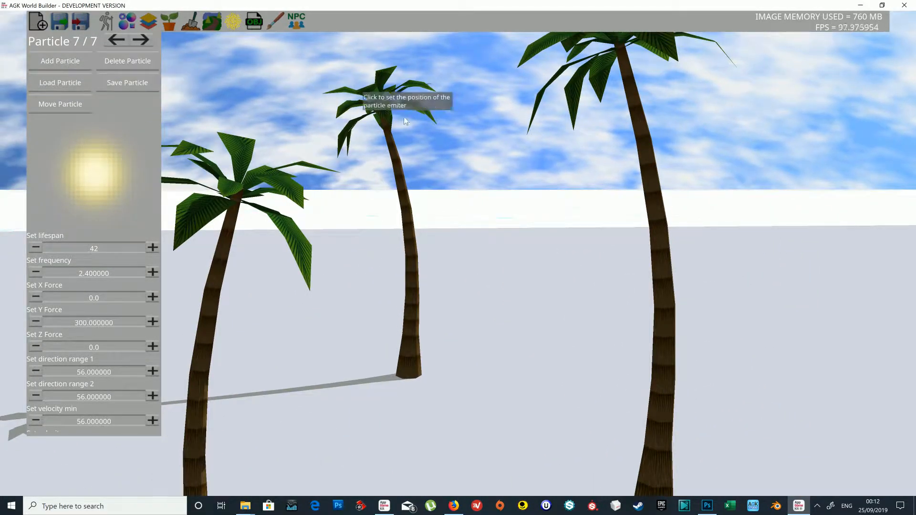
key("w")
right_click_drag(428, 146, 477, 84)
key("s")
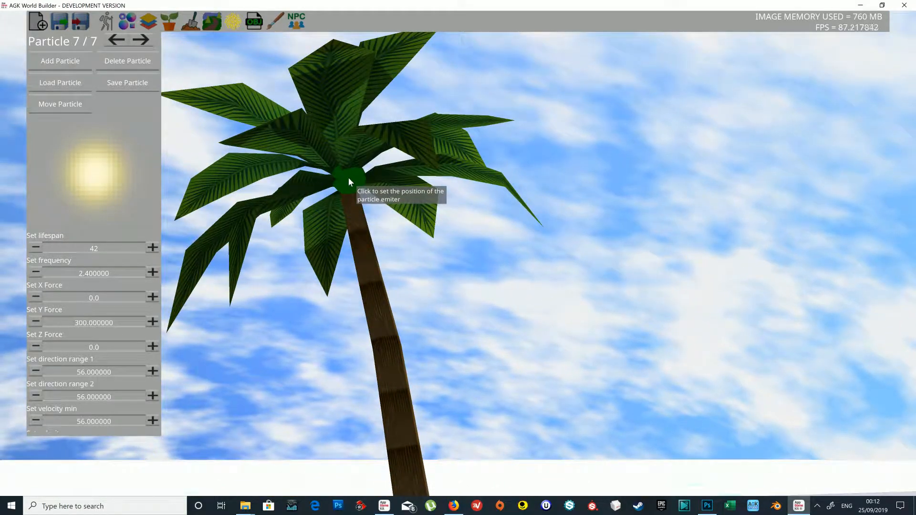
left_click(348, 178)
key("s")
right_click_drag(553, 263, 573, 291)
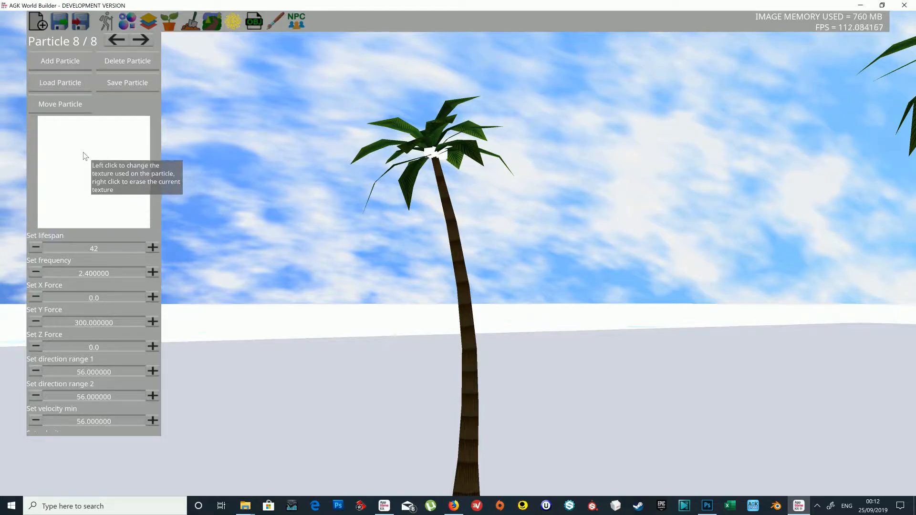
Load leaves.part into the eighth particle, replacing its default settings.
left_click(65, 82)
left_click(413, 269)
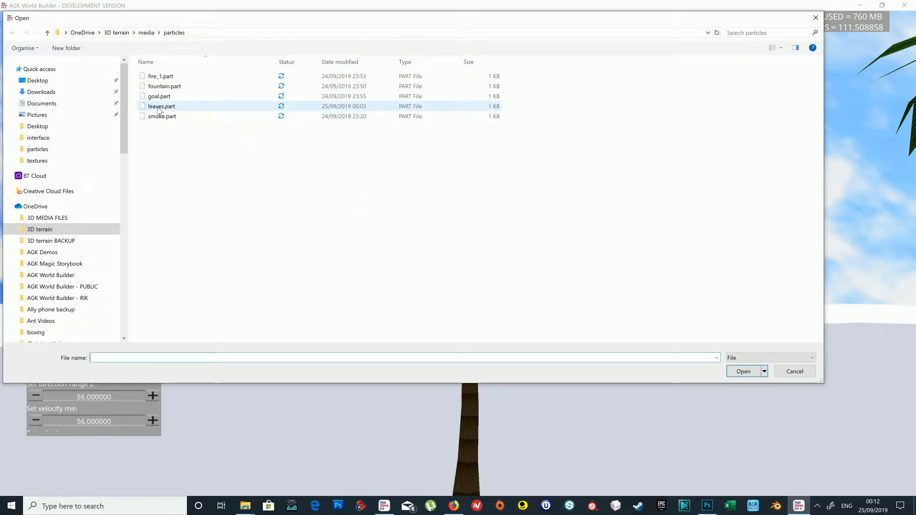
double_click(162, 106)
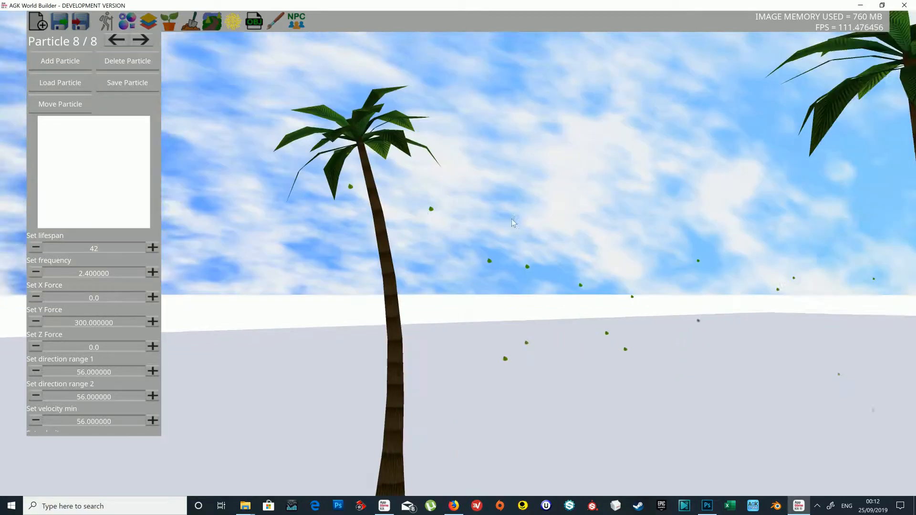
Add a ninth particle at the crown of the tall palm tree nearest the house.
right_click_drag(512, 219, 410, 199)
key("a")
key("w")
key("a")
key("s")
key("d")
key("w")
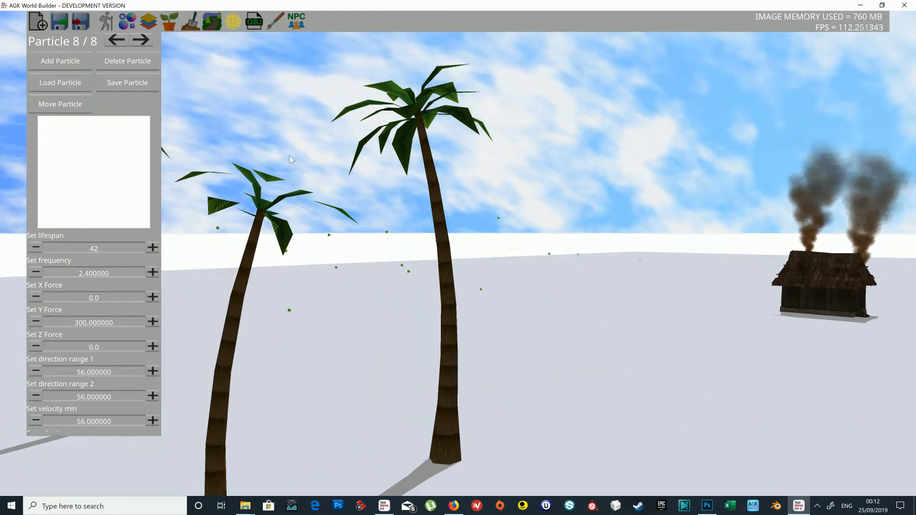
left_click(59, 63)
mouse_move(382, 229)
right_mouse_down()
mouse_move(390, 239)
mouse_move(414, 233)
mouse_move(418, 218)
right_mouse_up()
key("w")
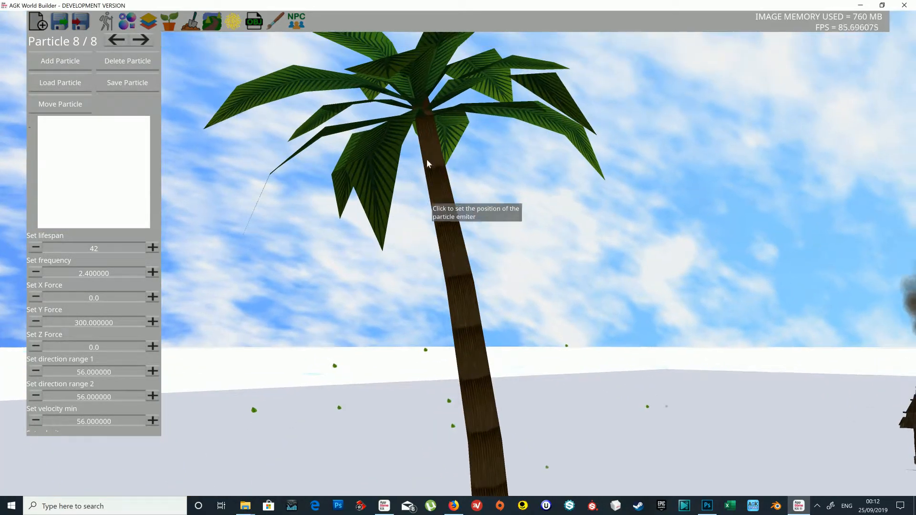
left_click(429, 119)
key("s")
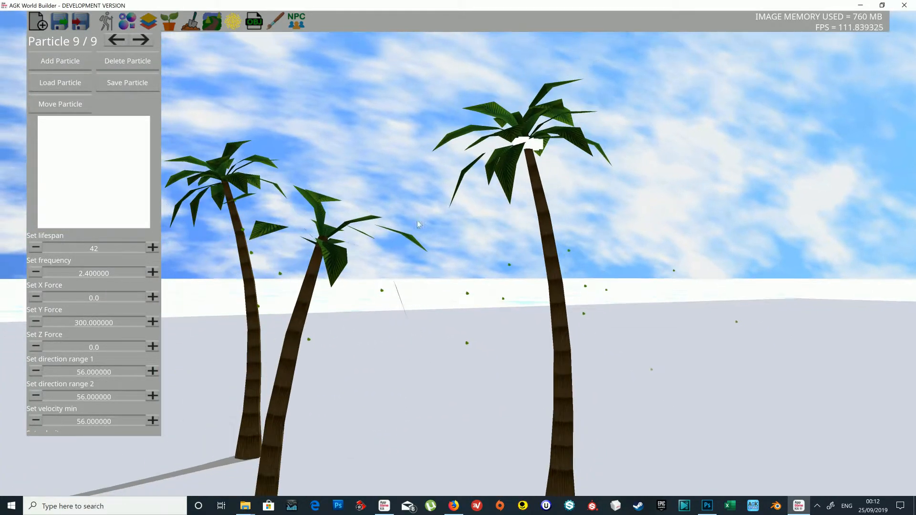
Load leaves.part into the ninth particle, replacing its default settings.
left_click(81, 83)
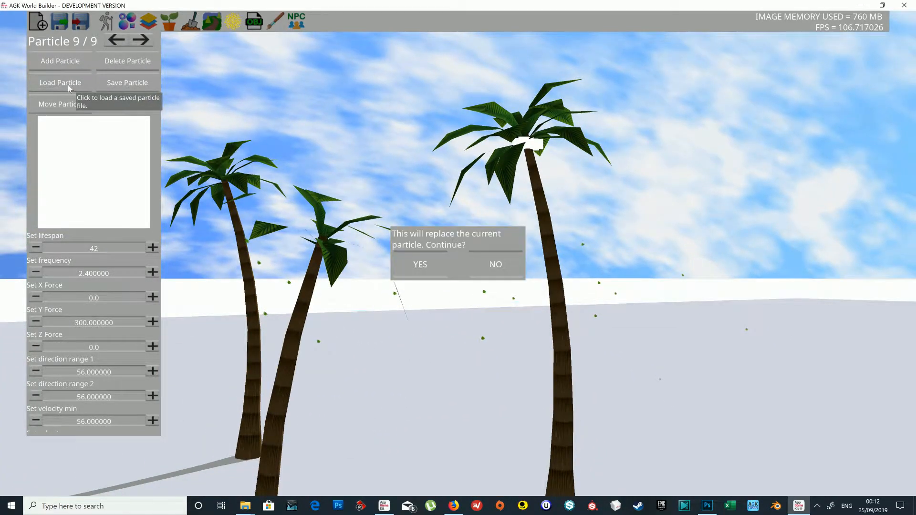
left_click(421, 266)
double_click(169, 108)
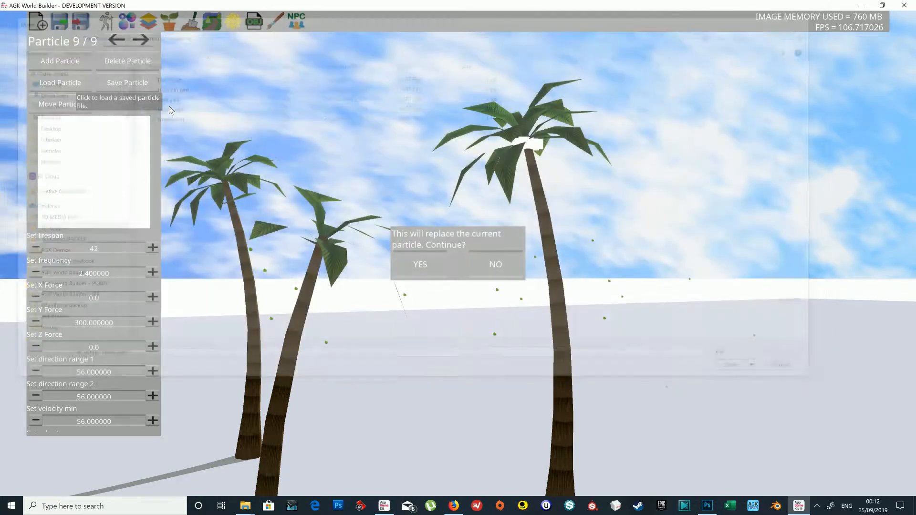
Add a tenth particle at the crown of the rotated palm tree.
key("w")
right_click_drag(424, 161, 444, 221)
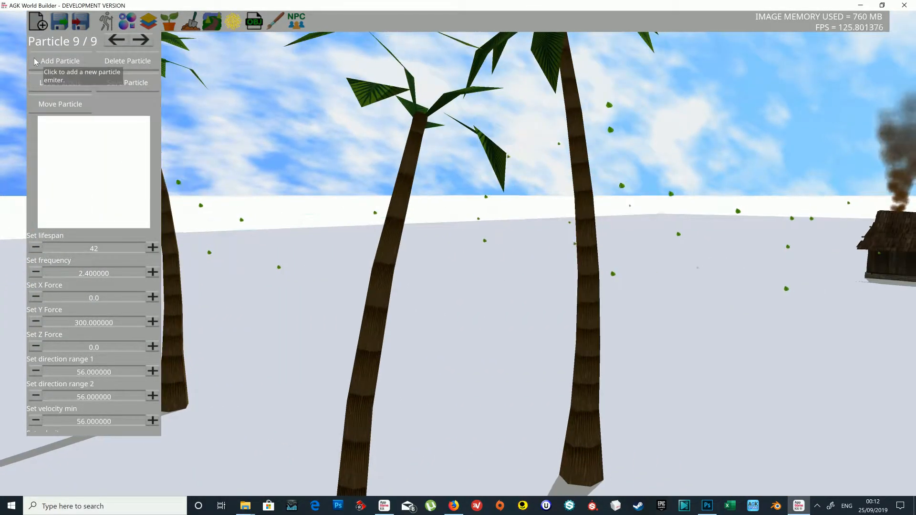
left_click(36, 61)
key("w")
right_click_drag(467, 272, 463, 361)
left_click(464, 236)
key("s")
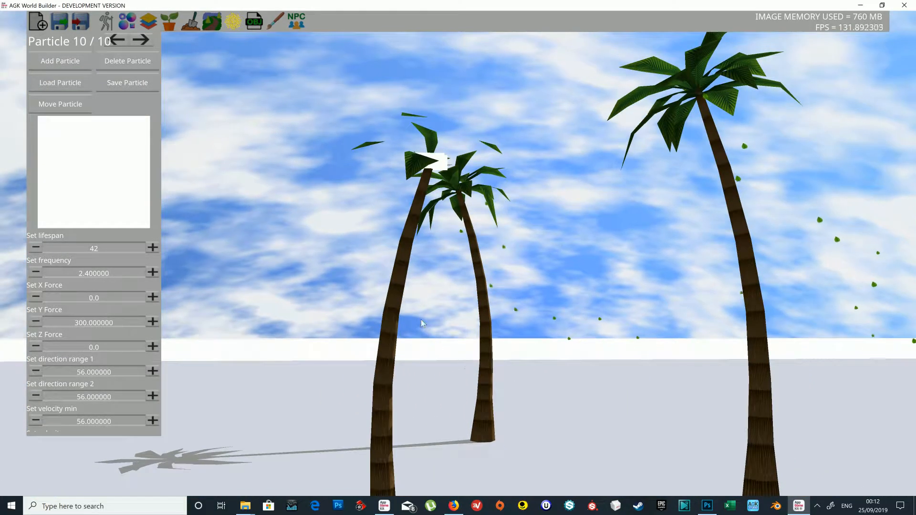
Load leaves.part into the tenth particle, replacing its default settings.
left_click(70, 84)
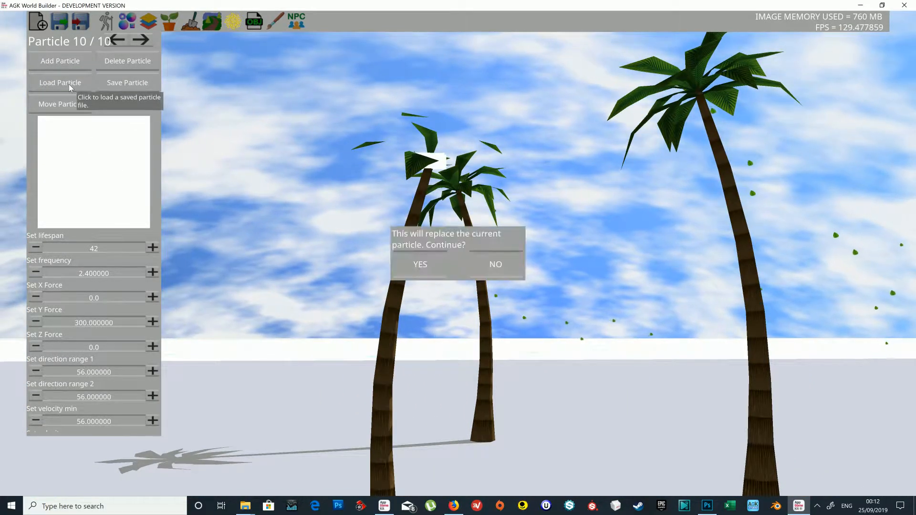
left_click(420, 265)
double_click(183, 106)
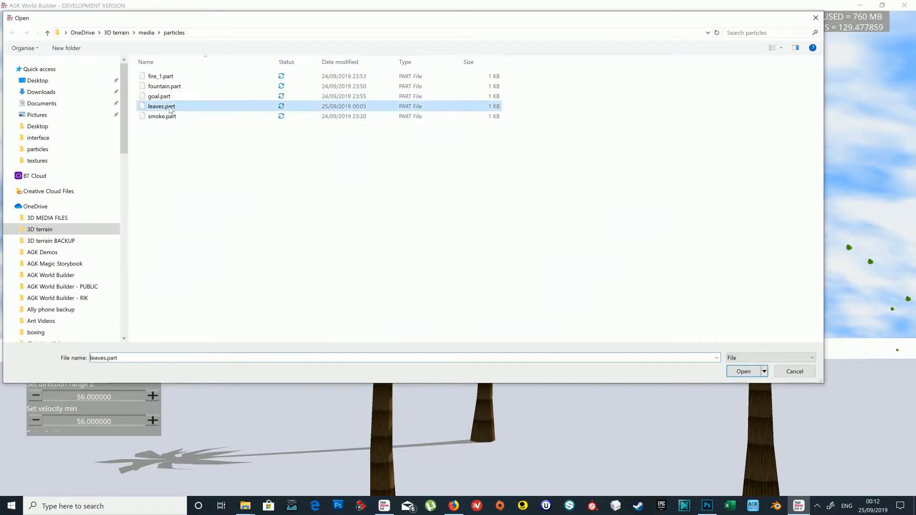
Examine the leaf particles around the palm trees and the smoke, fire and fountain effects from different viewpoints.
key("s")
right_click_drag(590, 309, 675, 336)
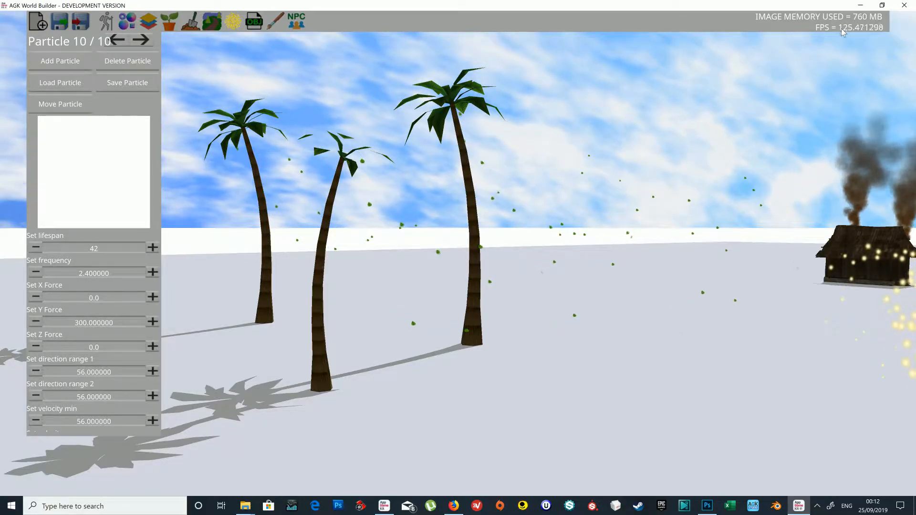
right_click_drag(574, 170, 421, 200)
key("w")
key("d")
key("s")
key("a")
key("w")
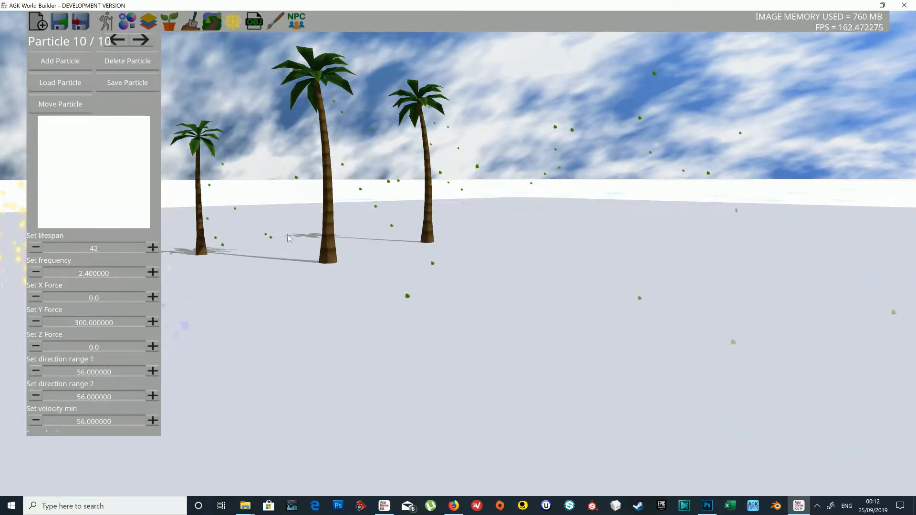
right_click_drag(534, 180, 719, 176)
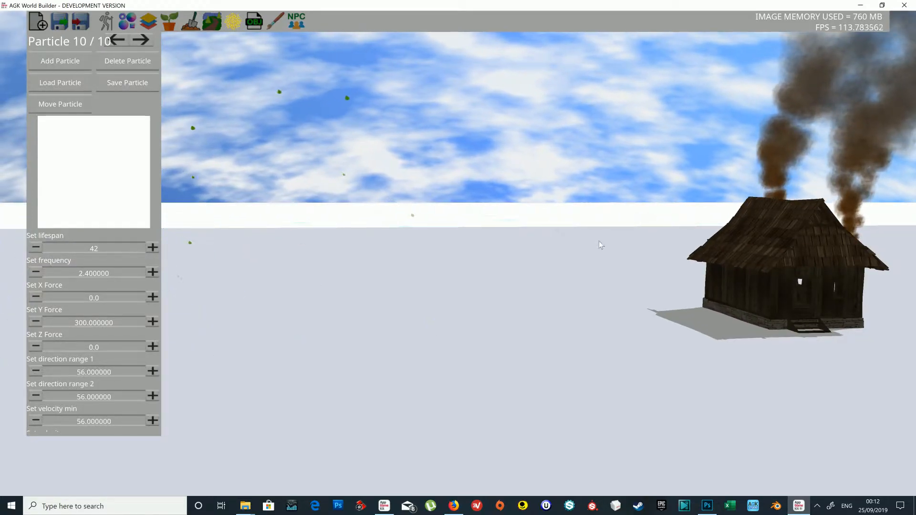
right_click_drag(604, 252, 669, 279)
key("w")
key("a")
key("s")
key("d")
right_click_drag(556, 251, 590, 240)
key("s")
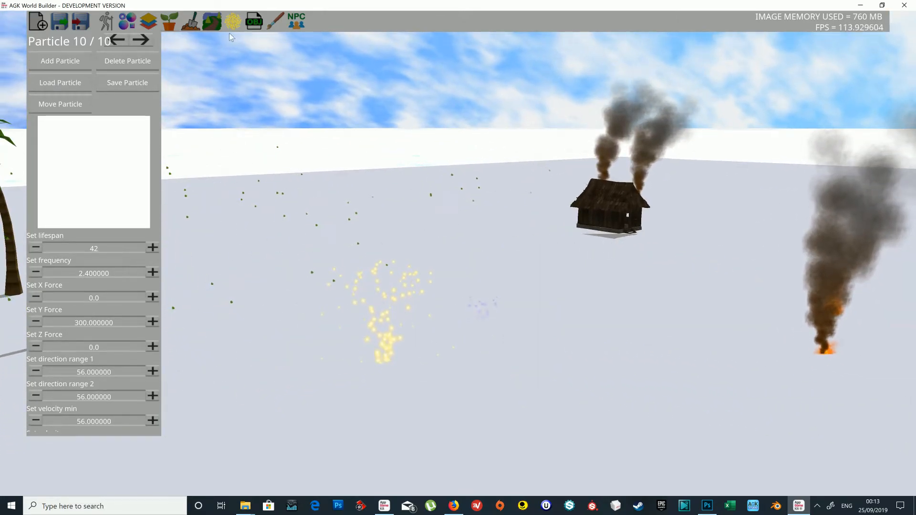
Look through the remaining particle settings, leave particle editing and view the whole scene with all objects and effects from a distance.
scroll(59, 333, "down", 5)
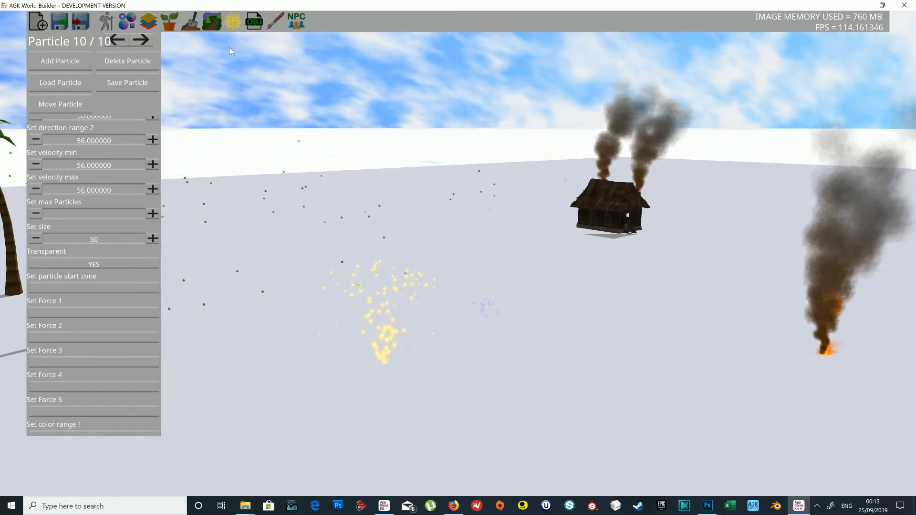
left_click(236, 30)
right_click_drag(649, 216, 414, 181)
key("w")
key("a")
key("w")
key("d")
key("d")
key("w")
key("w")
key("d")
key("s")
key("a")
key("w")
right_click_drag(463, 210, 668, 265)
key("s")
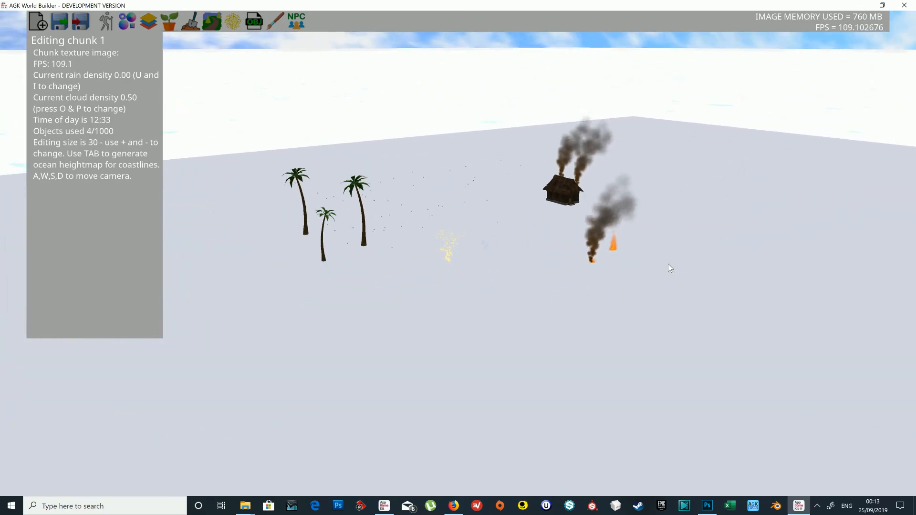
key("w")
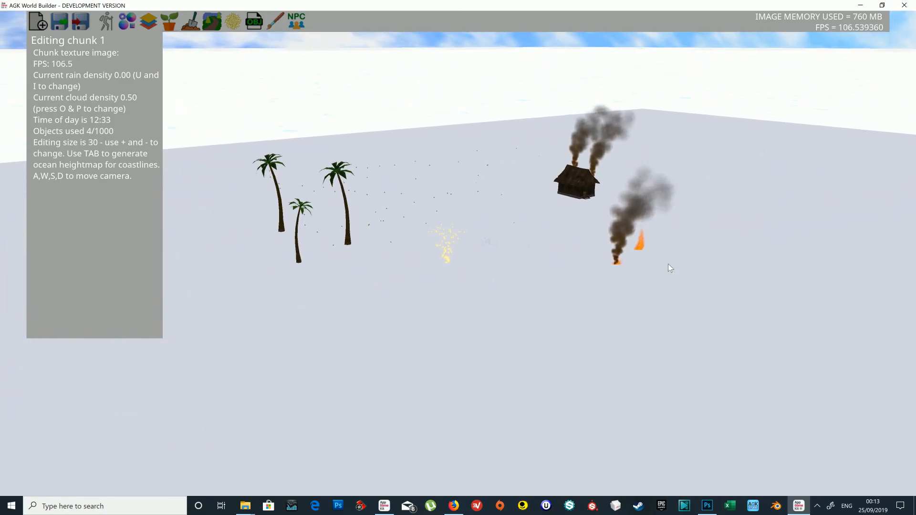